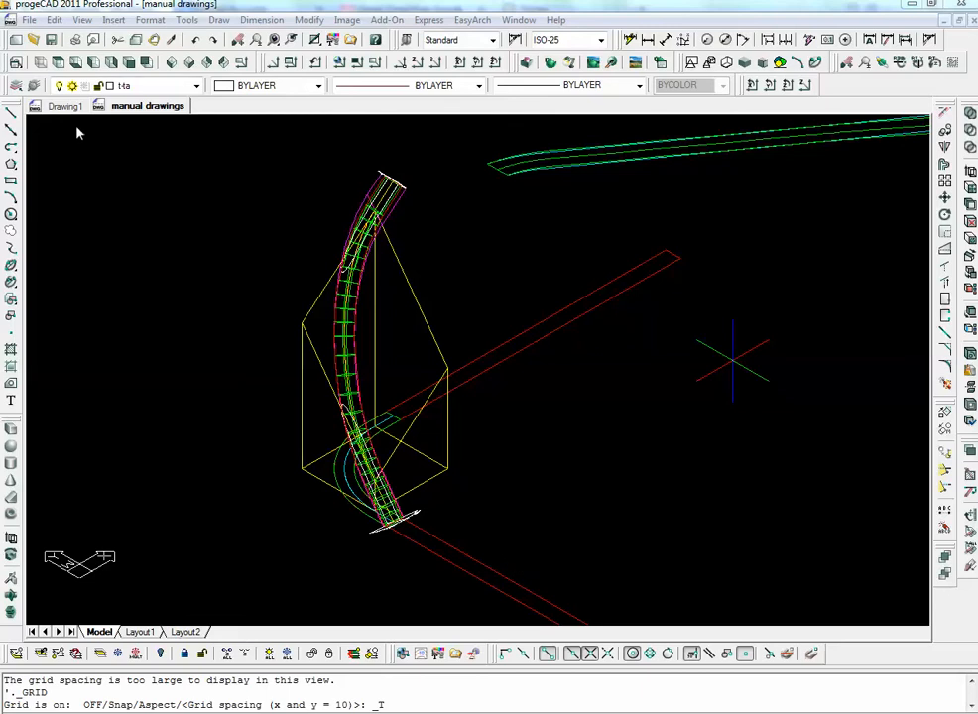
- Turn off all layers except DT_RENDER, t-hr and t-prism
click(32, 85)
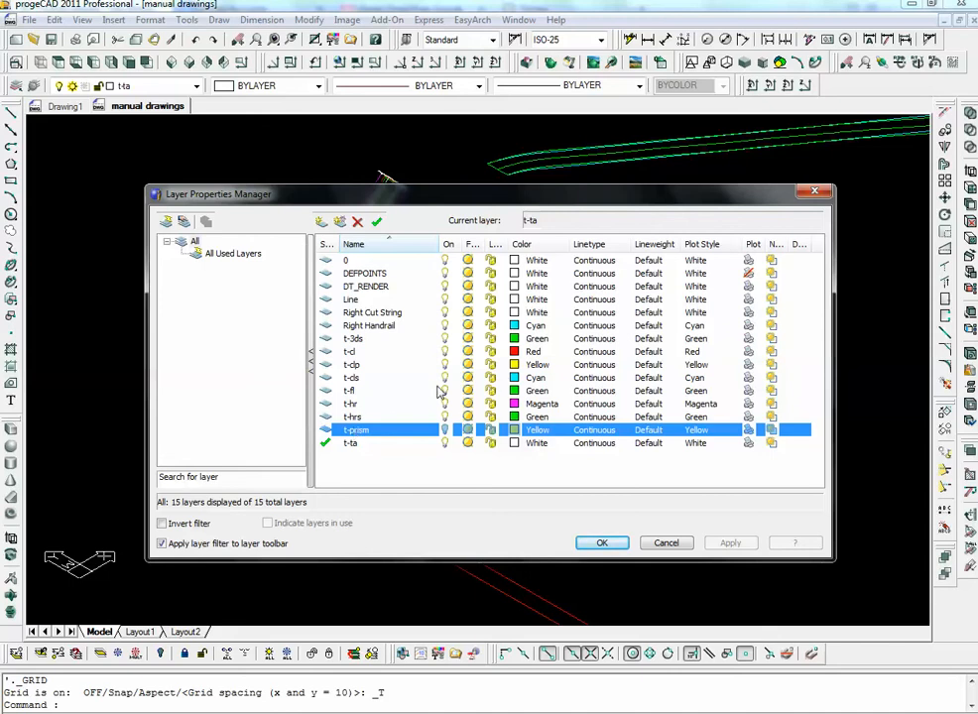
click(445, 260)
click(445, 273)
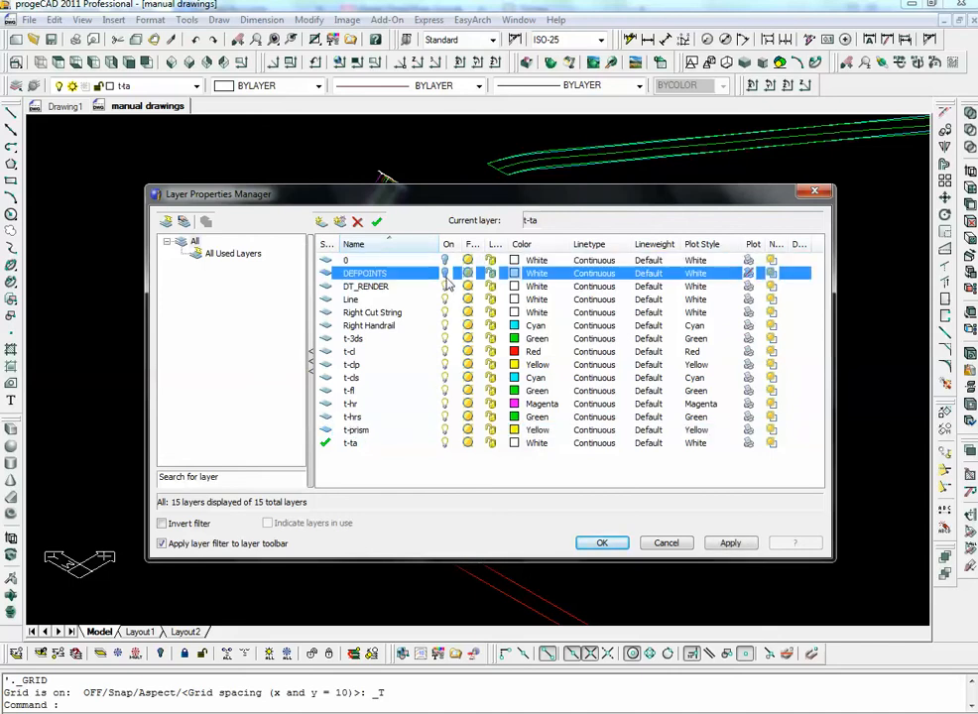
click(445, 287)
click(445, 300)
click(446, 312)
click(446, 326)
click(445, 338)
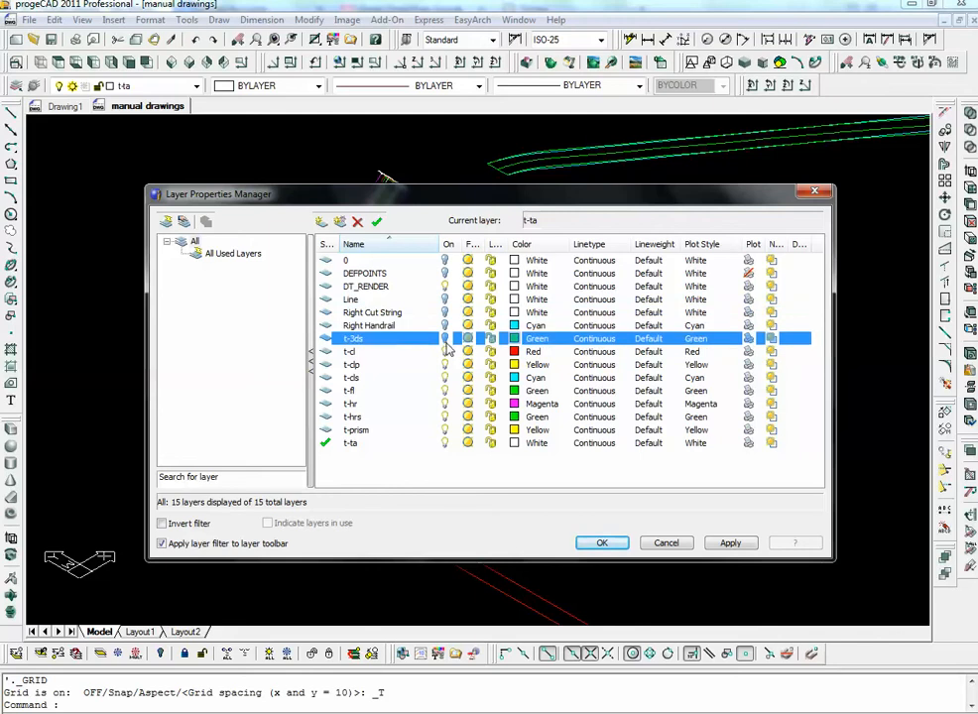
click(445, 351)
click(445, 364)
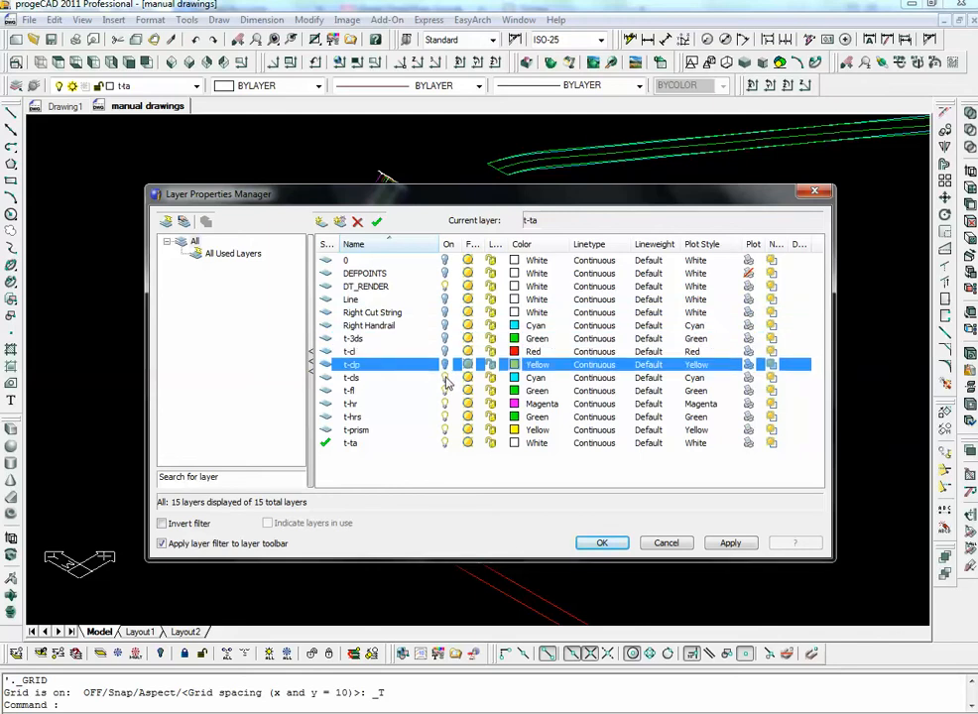
click(445, 378)
click(446, 391)
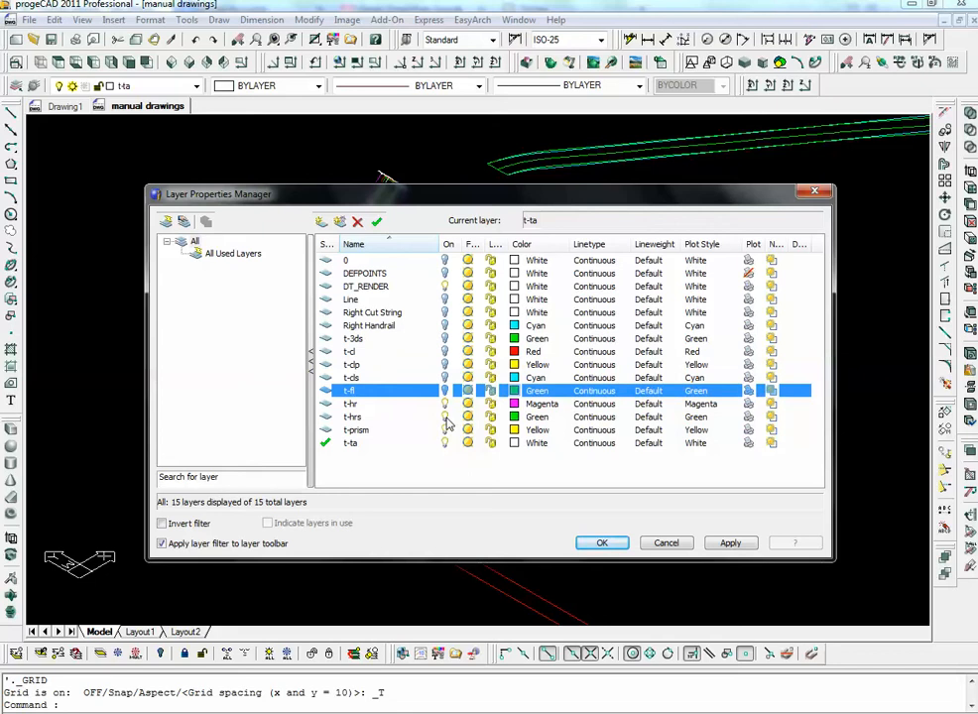
click(445, 417)
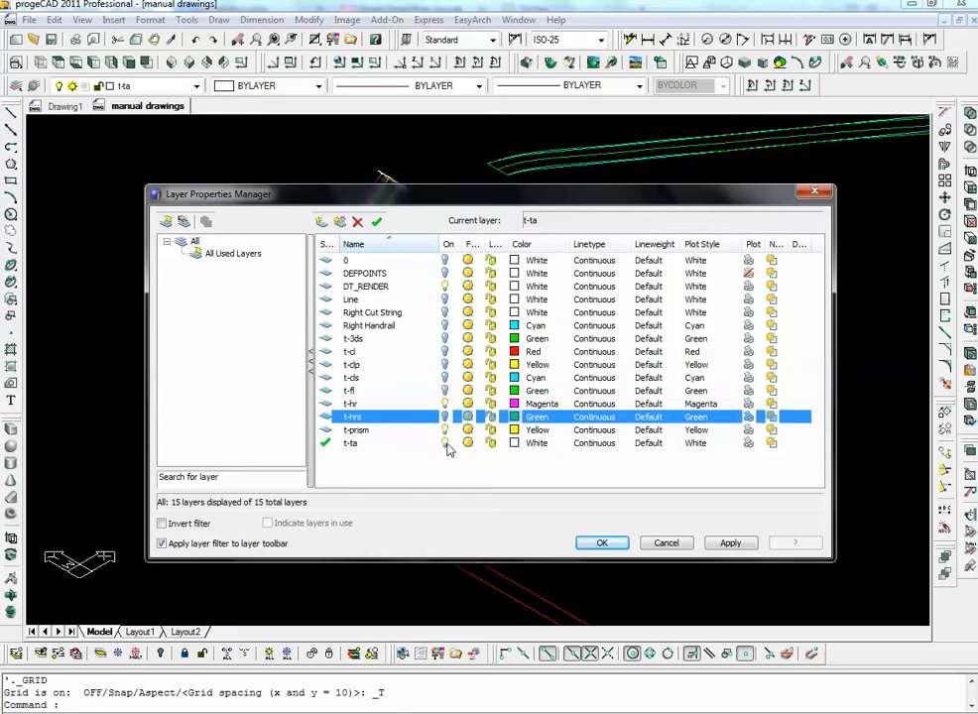
click(446, 443)
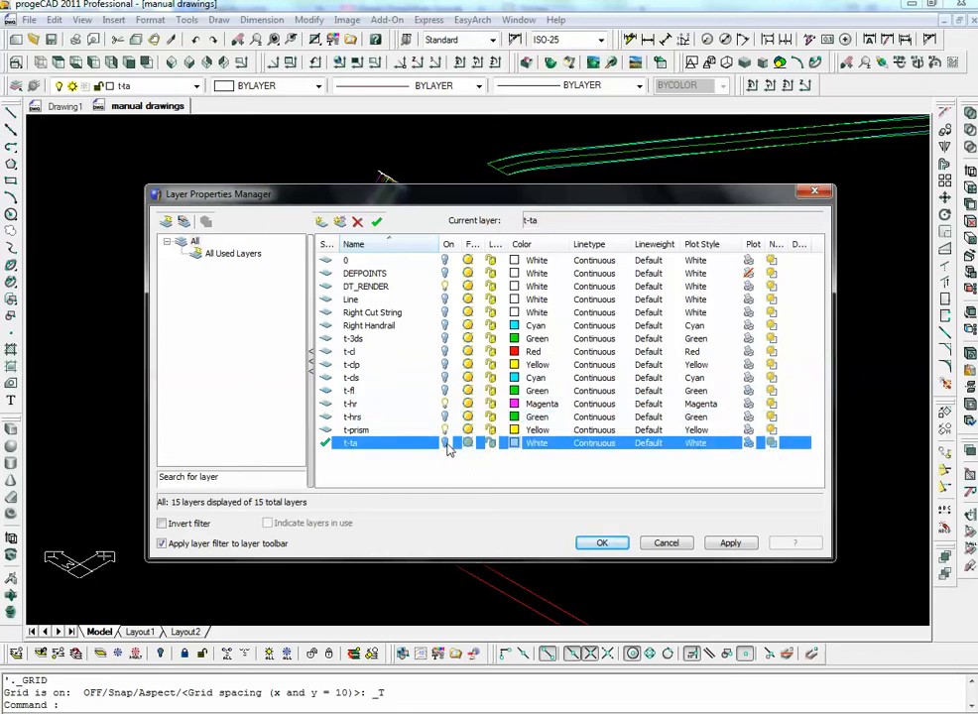
- Change the t-prism layer's colour to blue and apply the layer changes
click(514, 431)
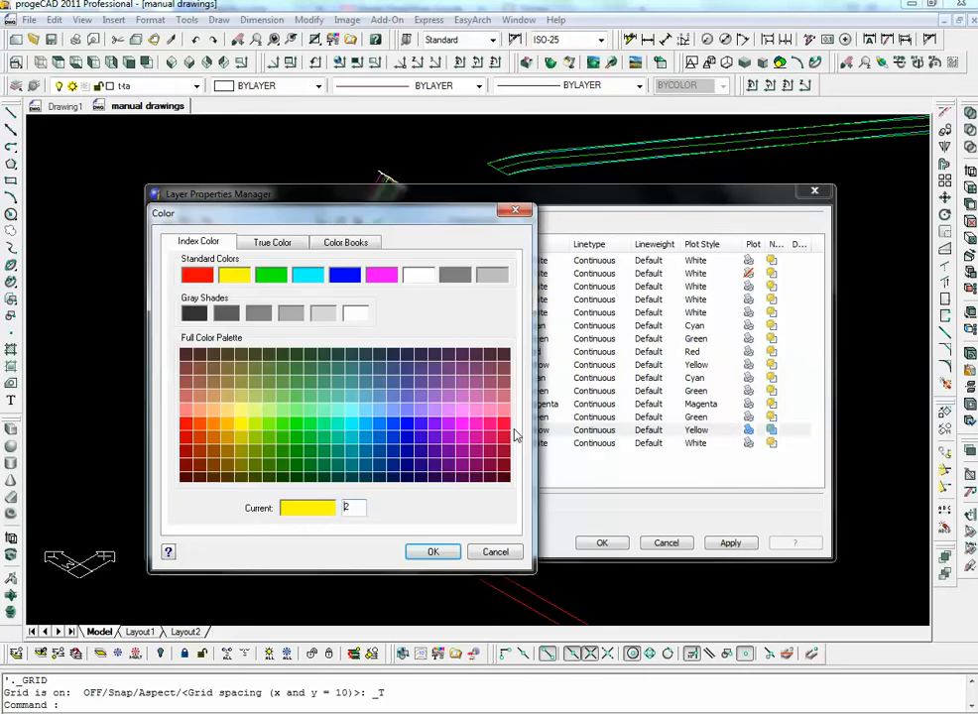
click(344, 274)
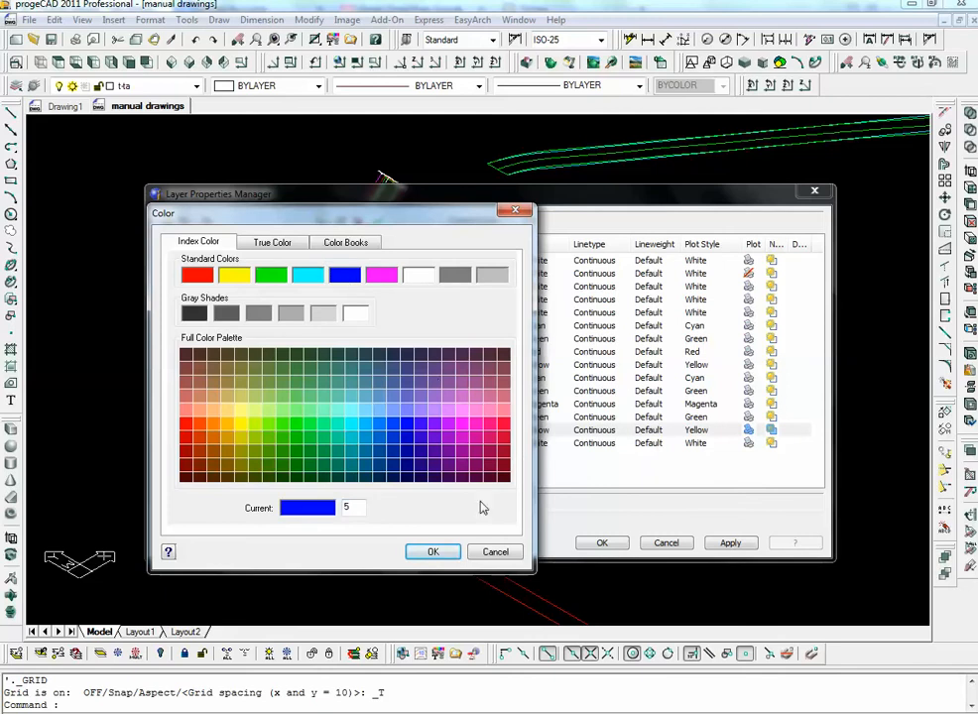
click(444, 552)
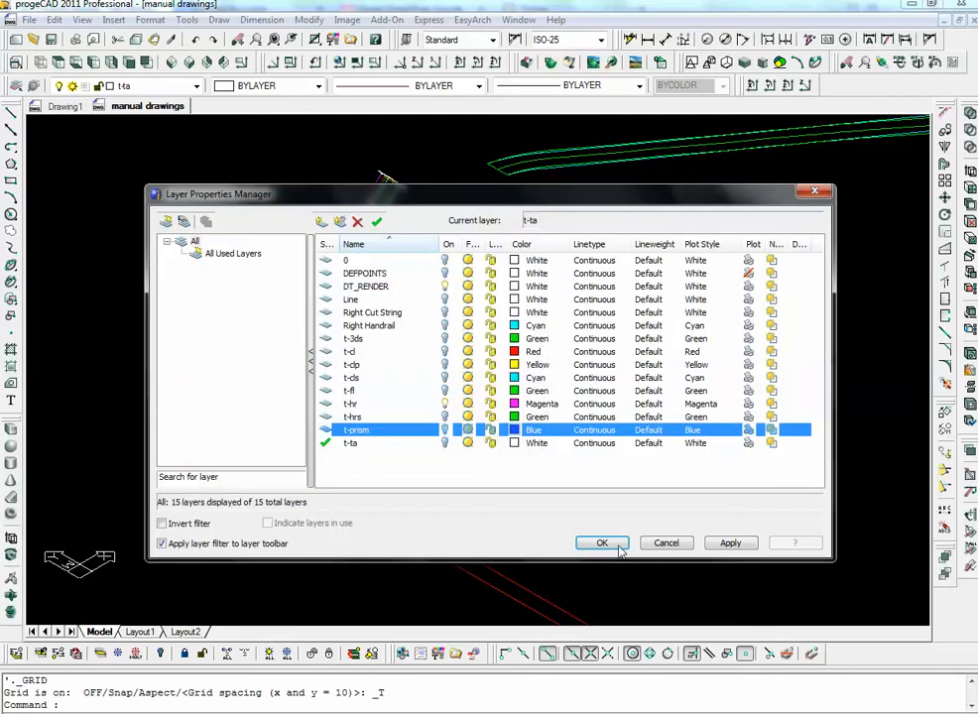
click(618, 547)
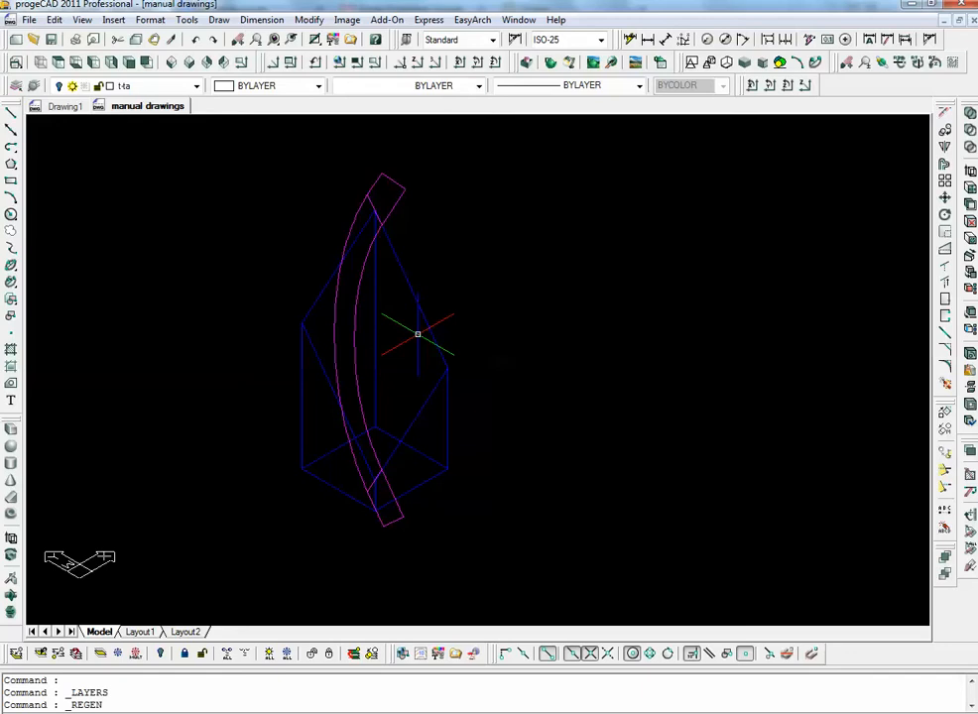
- Switch to Layout1 and view its whole paper sheet
click(140, 631)
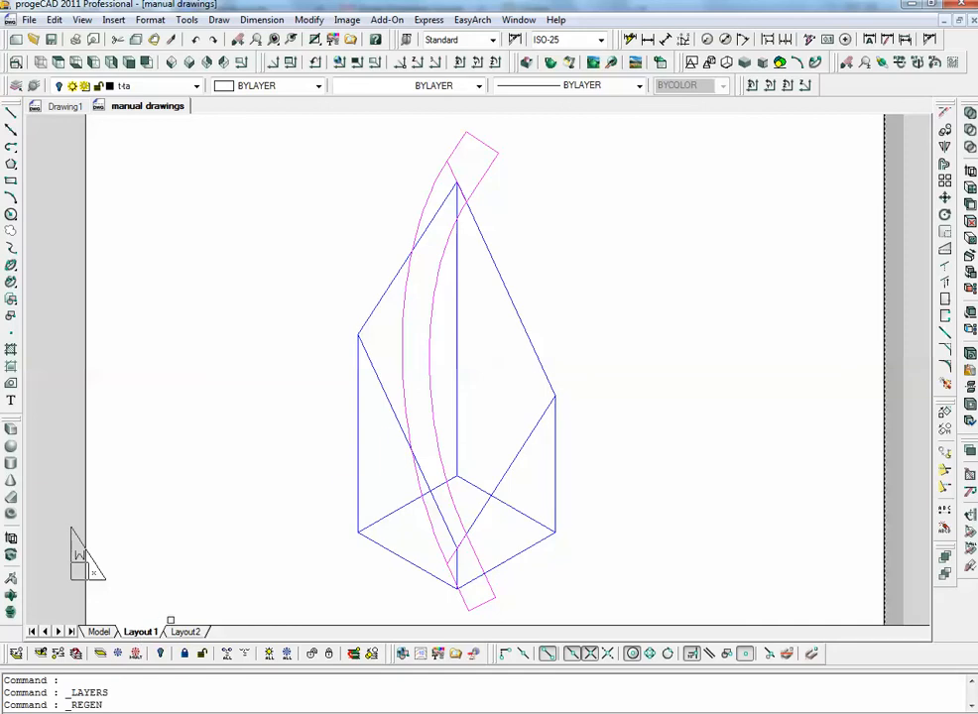
scroll(253, 444, down, 3)
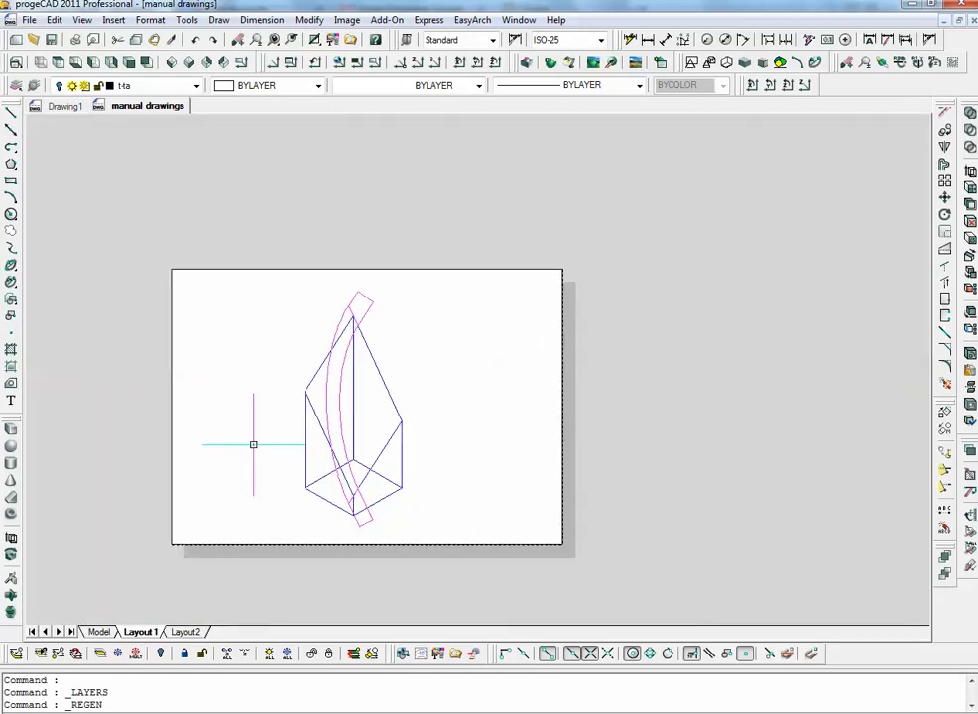
scroll(253, 444, up, 2)
scroll(253, 444, down, 1)
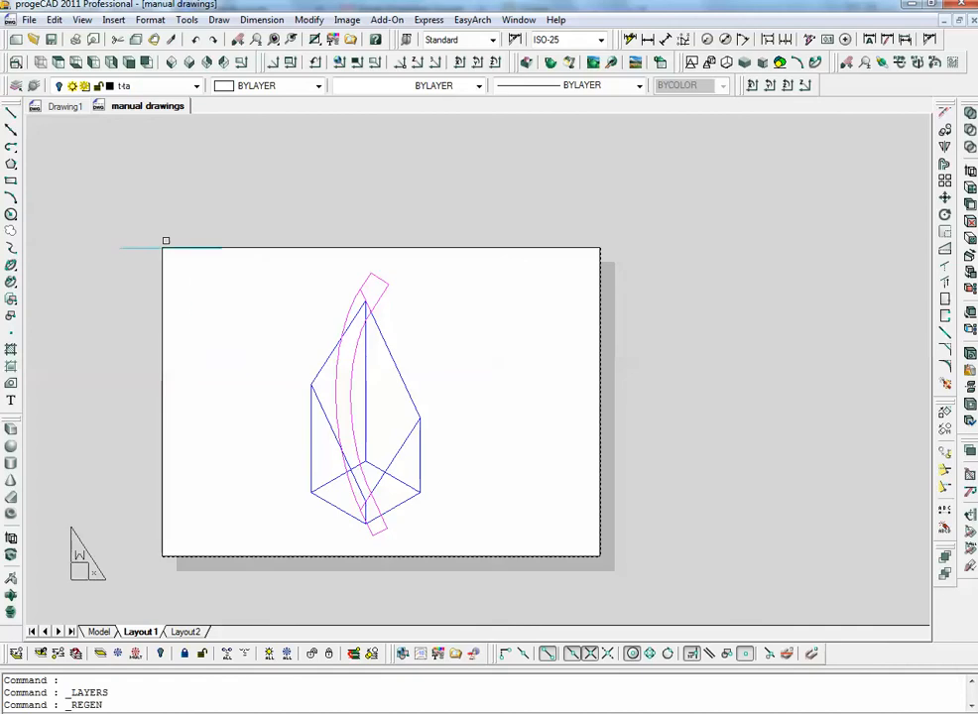
- Set Layout1's print paper format to A0, check the 1:1 scale and advanced print options, and apply the settings to the layout
click(75, 39)
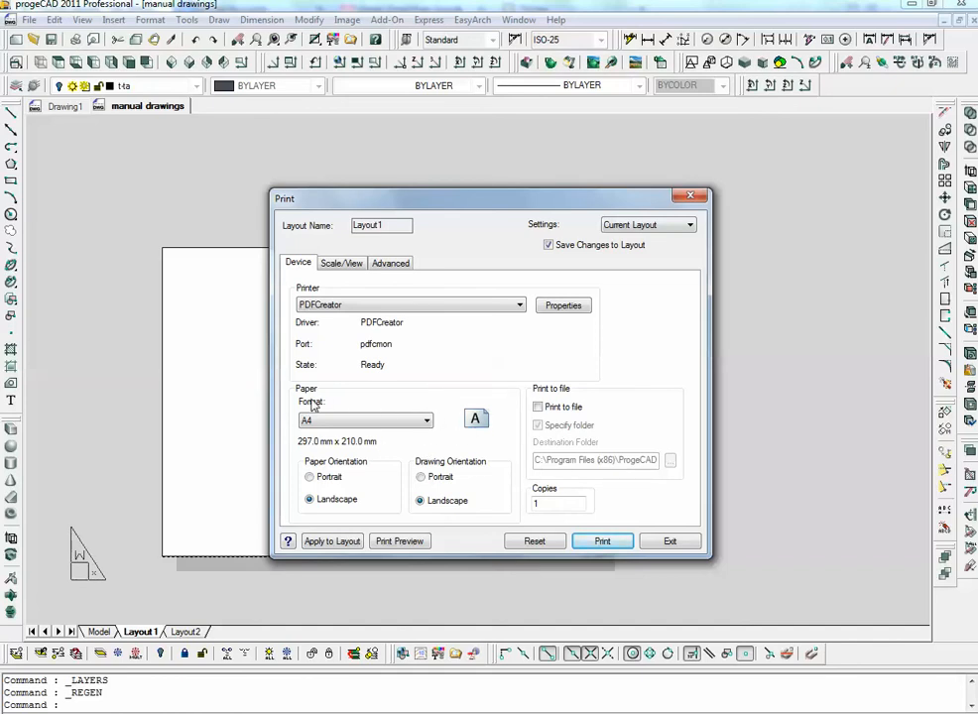
click(426, 420)
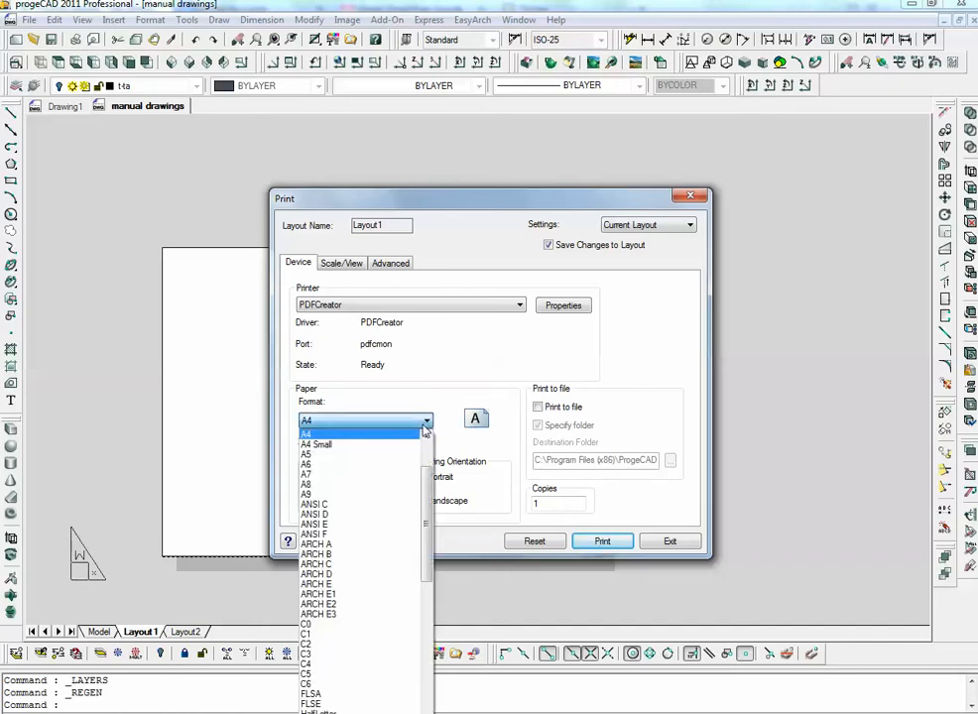
scroll(428, 463, up, 2)
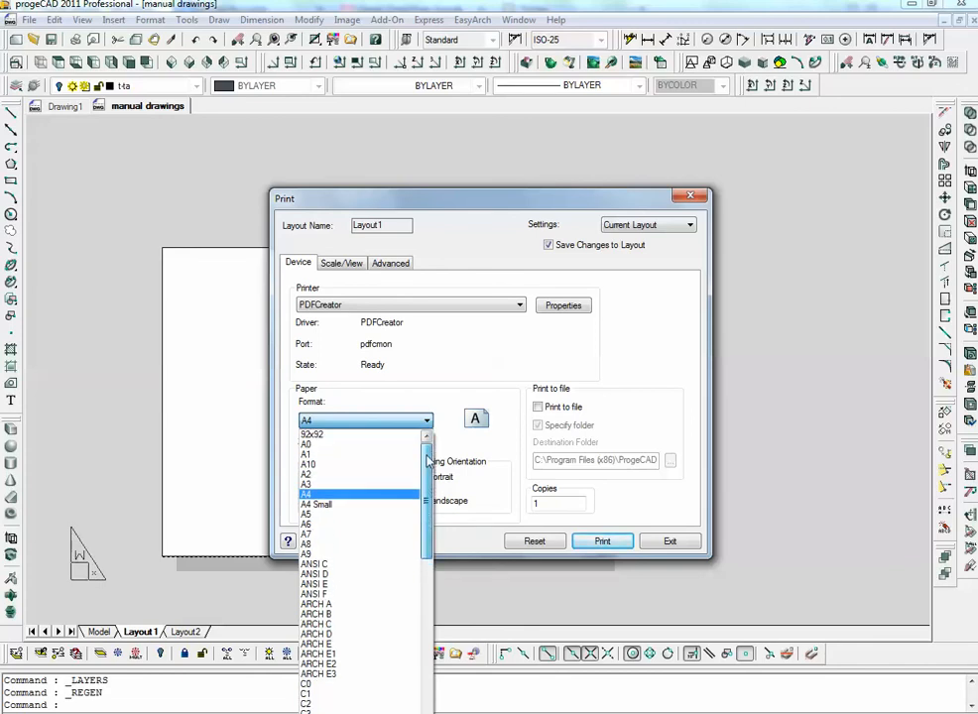
click(354, 446)
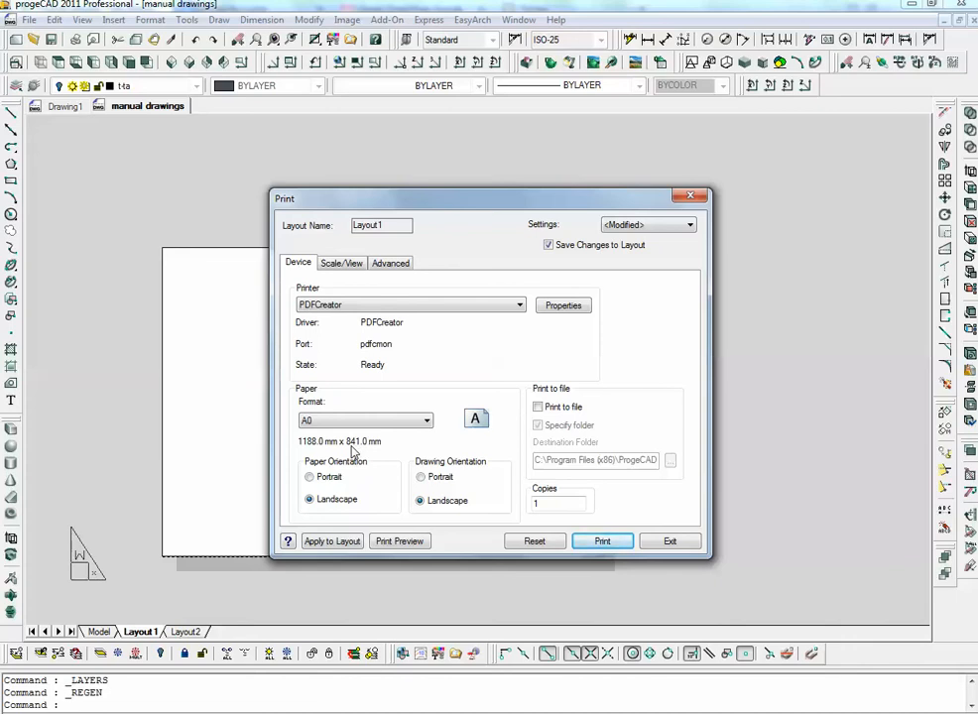
click(342, 263)
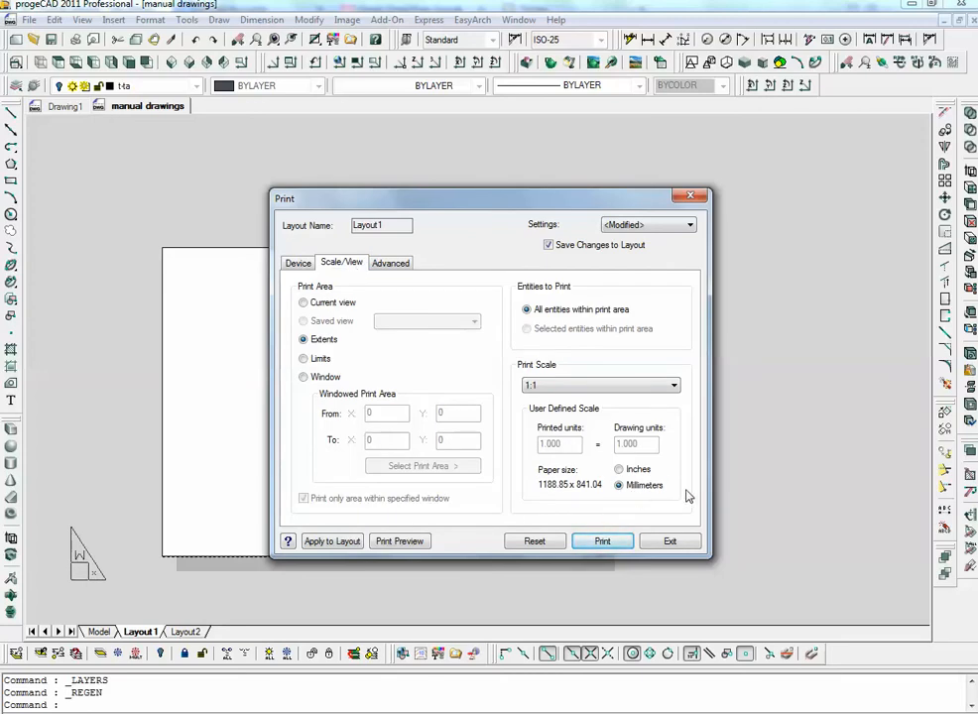
click(532, 387)
click(388, 263)
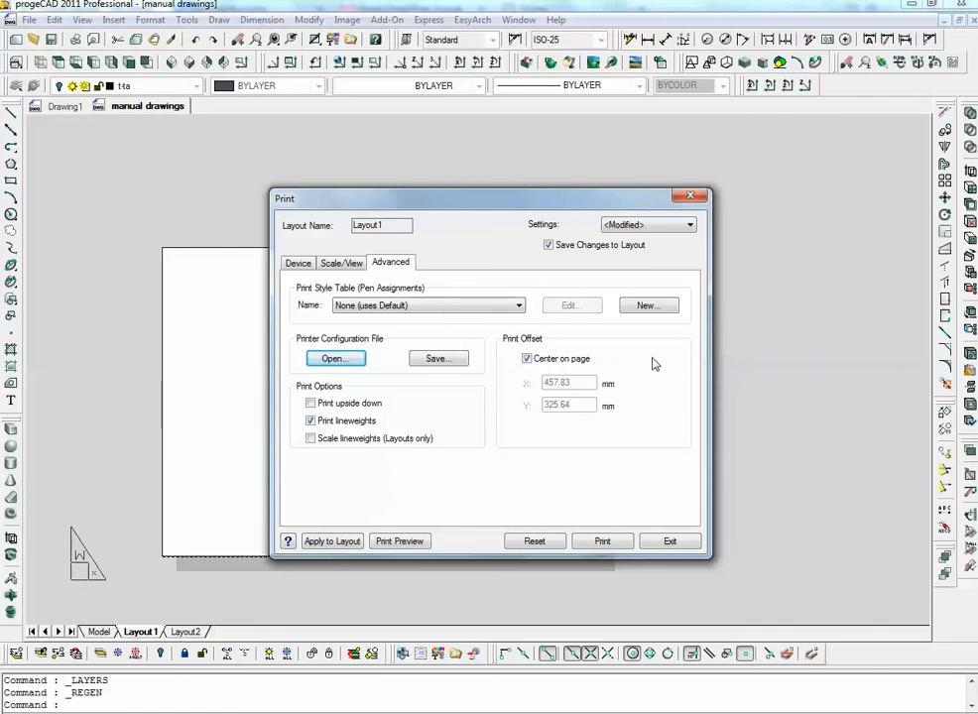
click(345, 543)
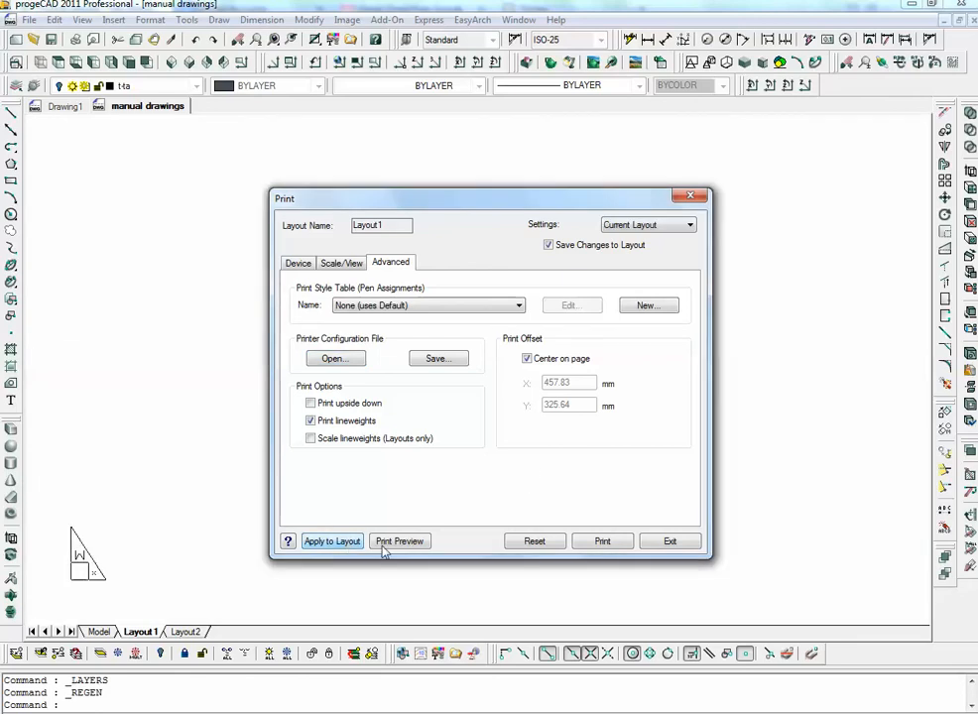
click(672, 544)
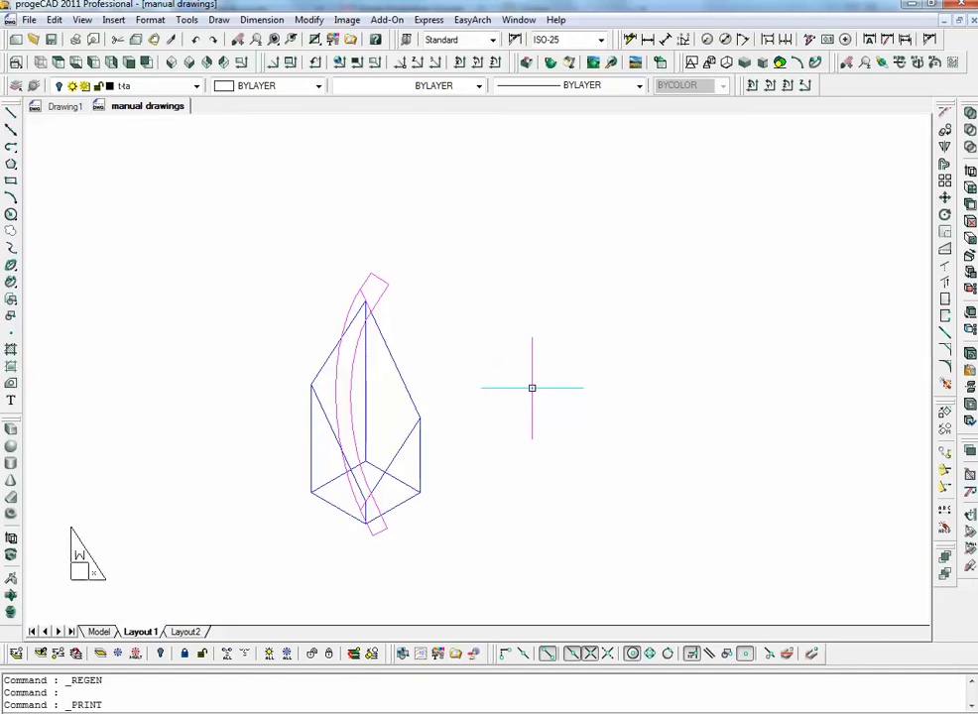
- Turn on the Line layer for the enlarged layout sheet
scroll(531, 388, down, 5)
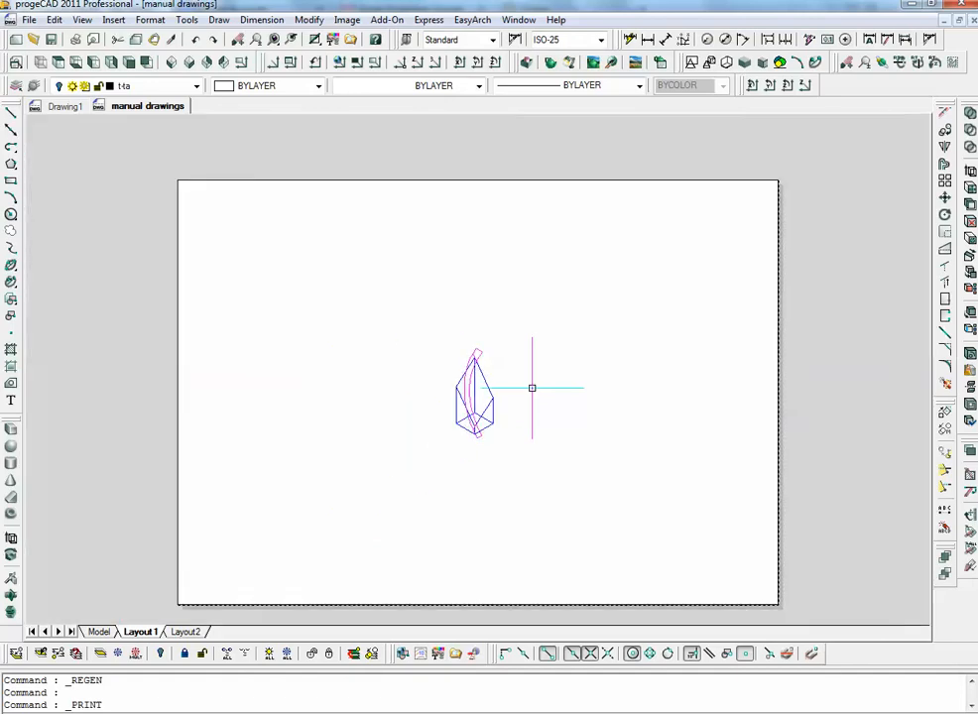
scroll(532, 388, up, 2)
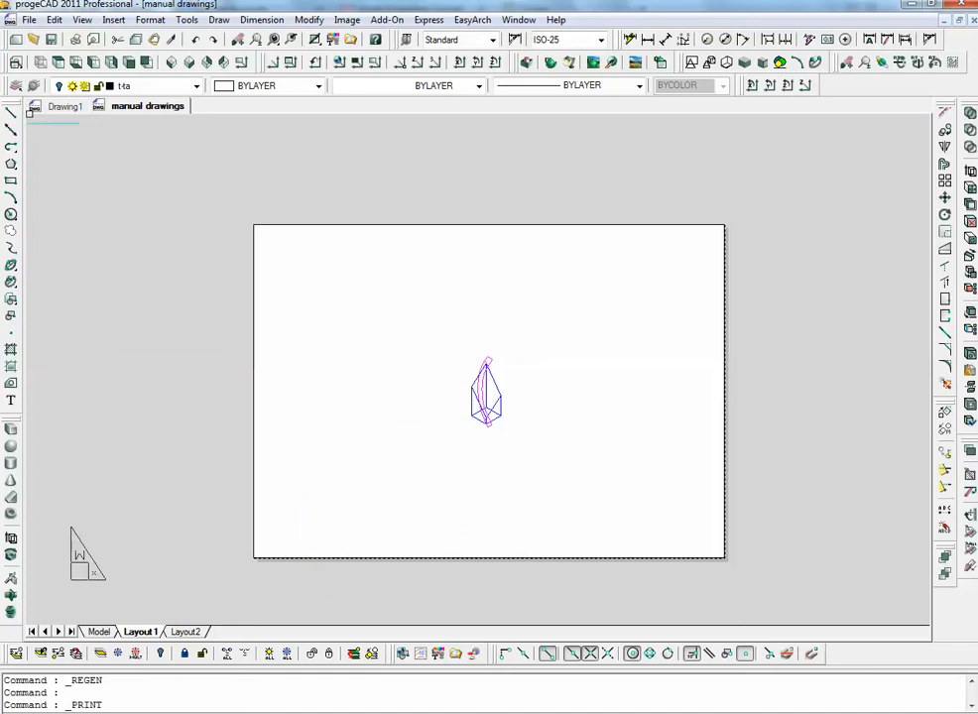
click(33, 86)
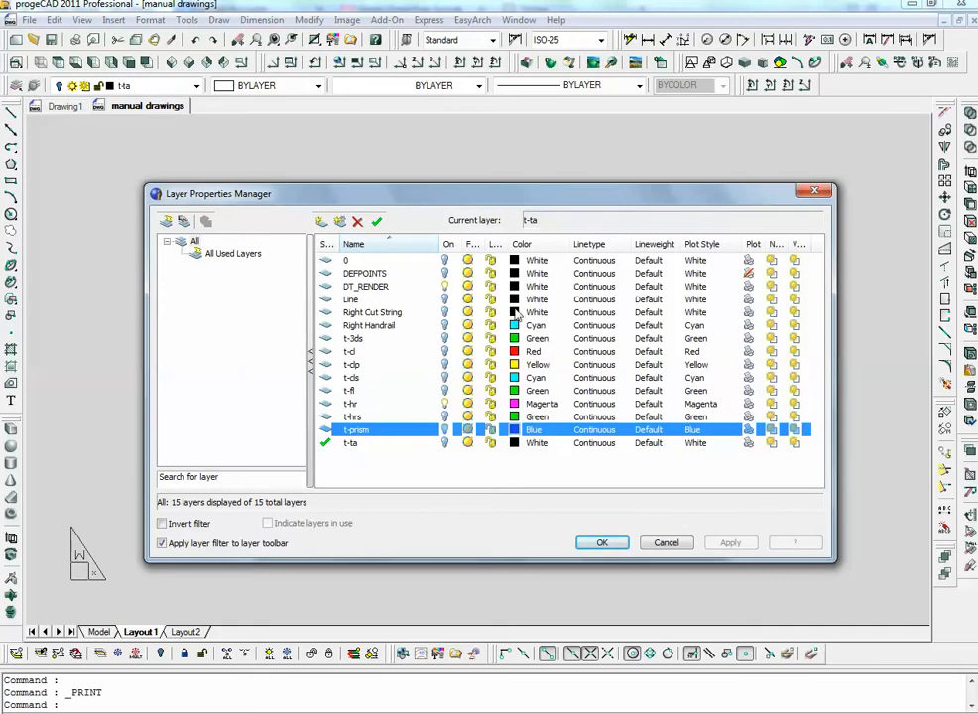
click(445, 299)
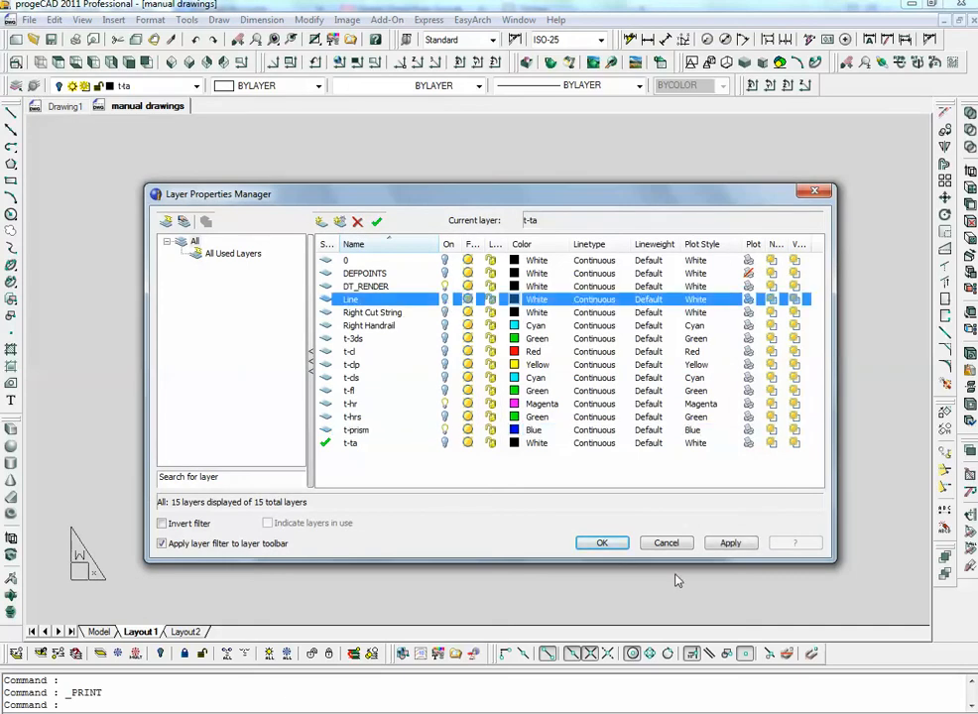
click(602, 544)
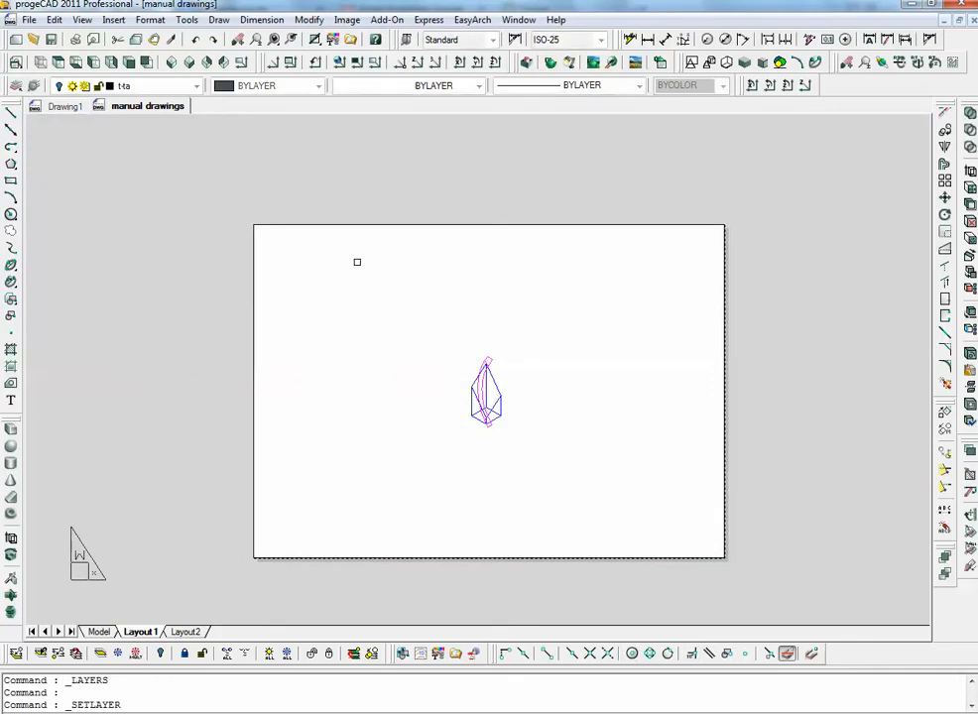
- Turn on layers 0, Right Cut String and t-ta
click(33, 85)
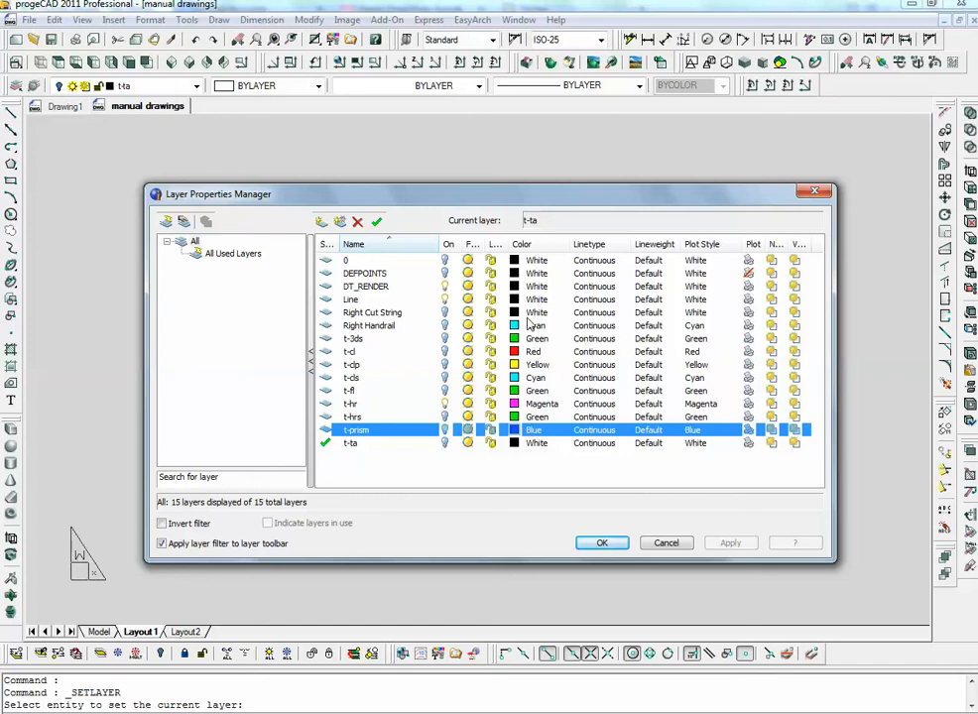
click(444, 260)
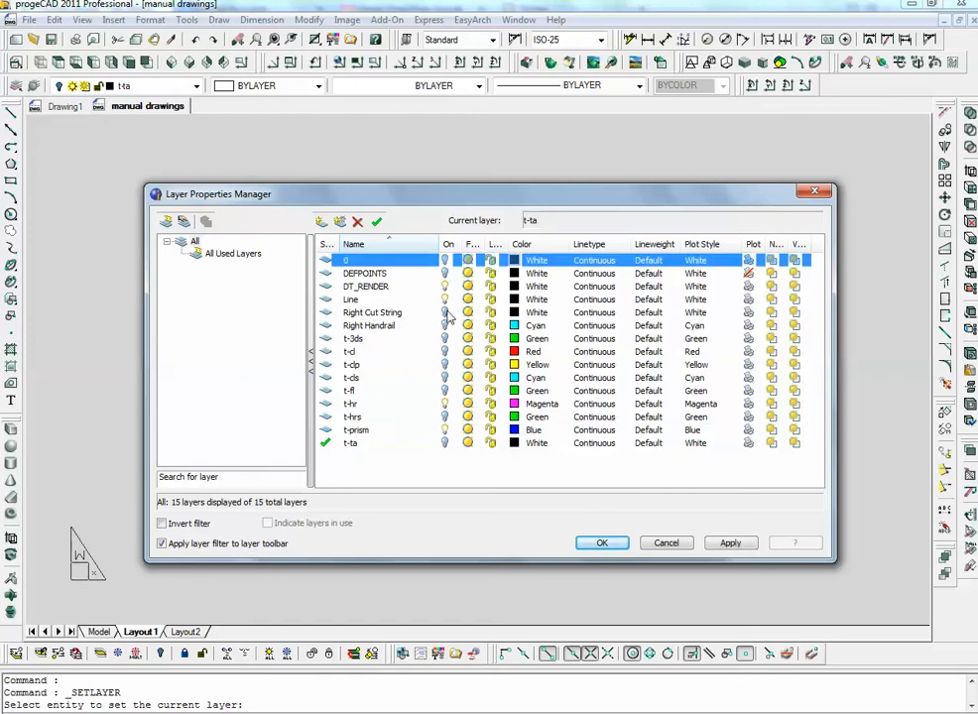
click(445, 314)
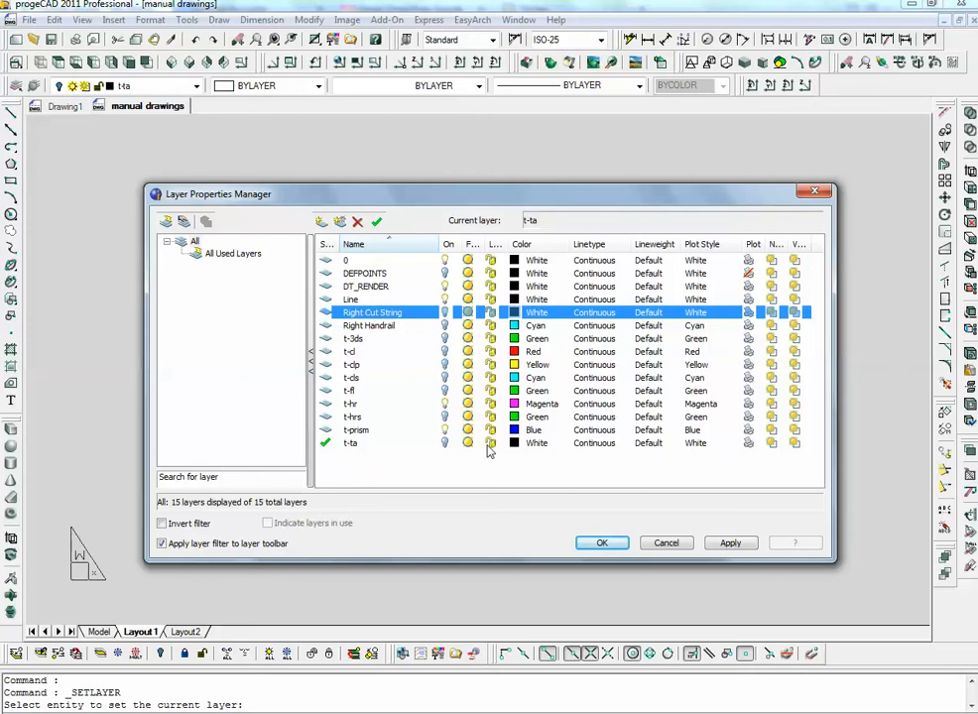
click(447, 447)
click(602, 543)
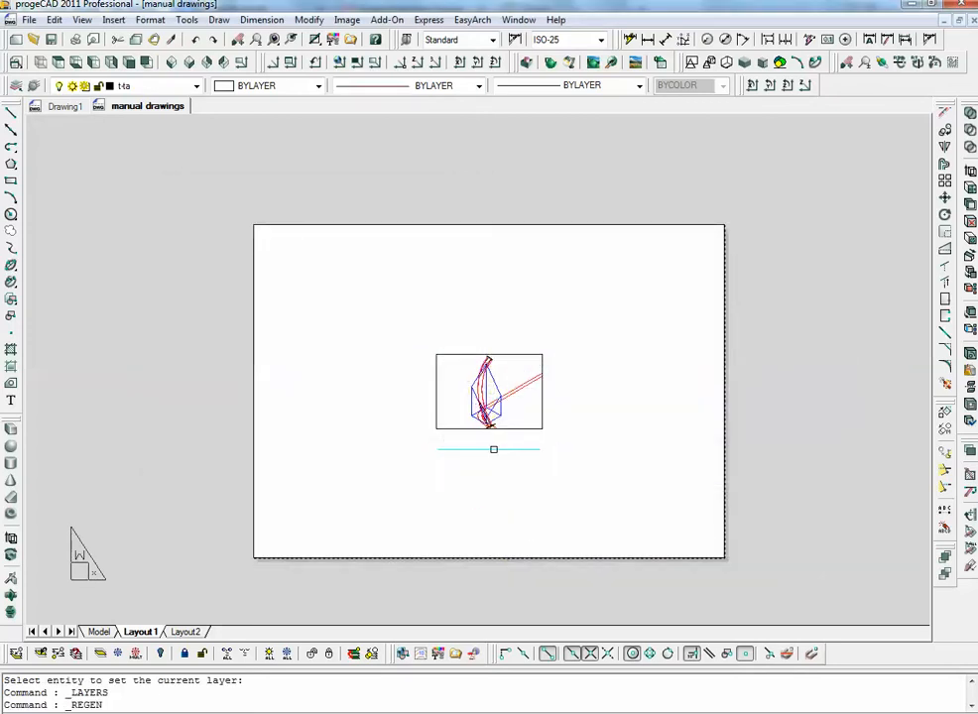
- Stretch the viewport from its lower-left and upper-right corners so that it fills almost the whole A0 sheet
click(439, 353)
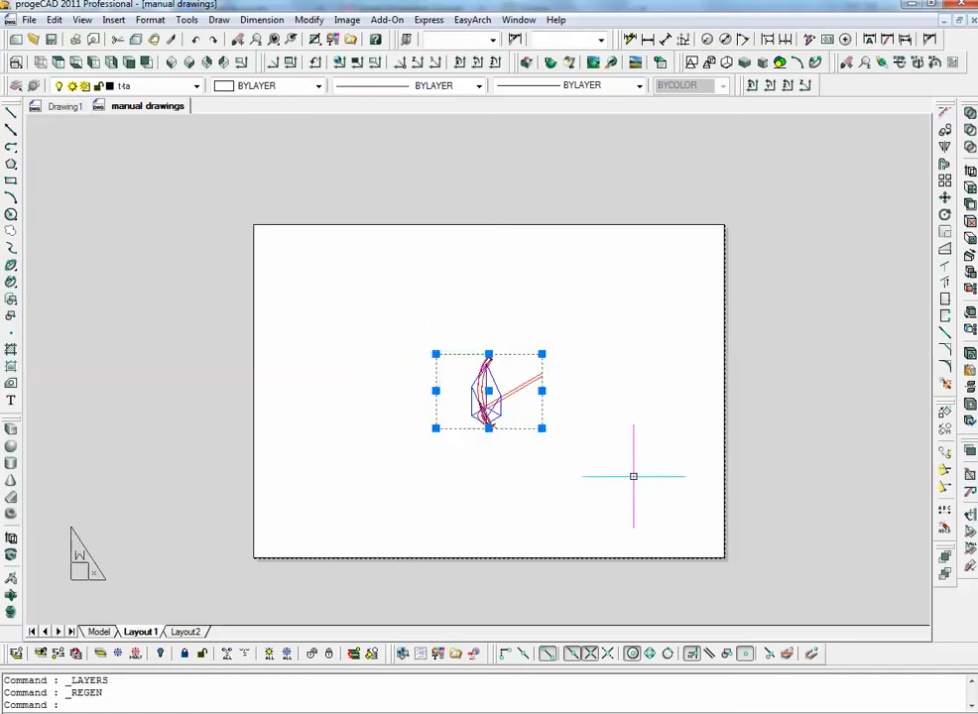
key(Escape)
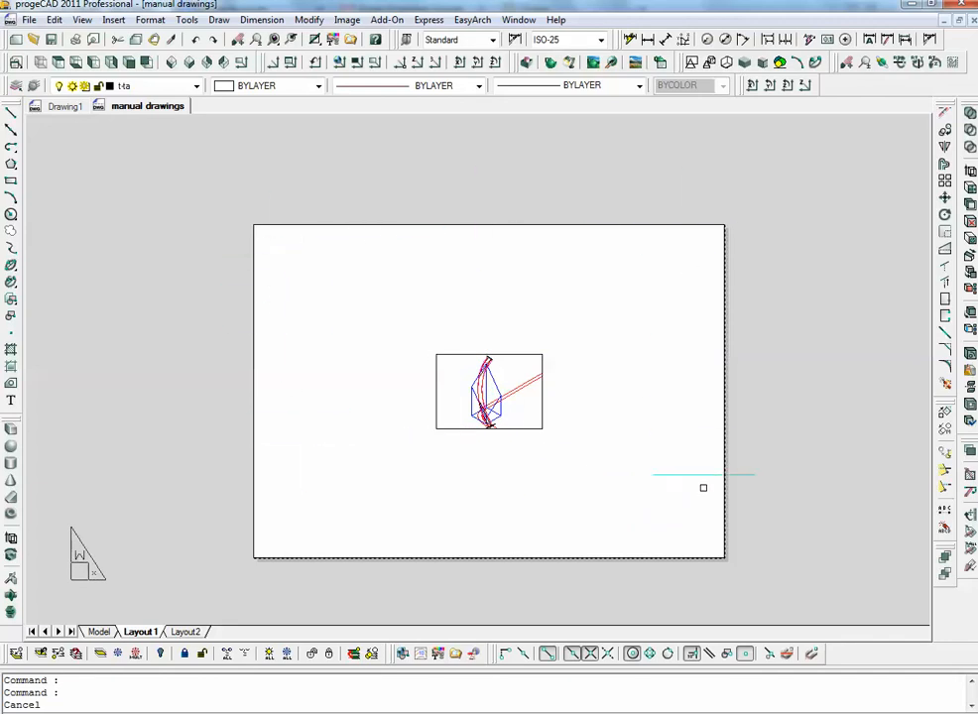
click(443, 429)
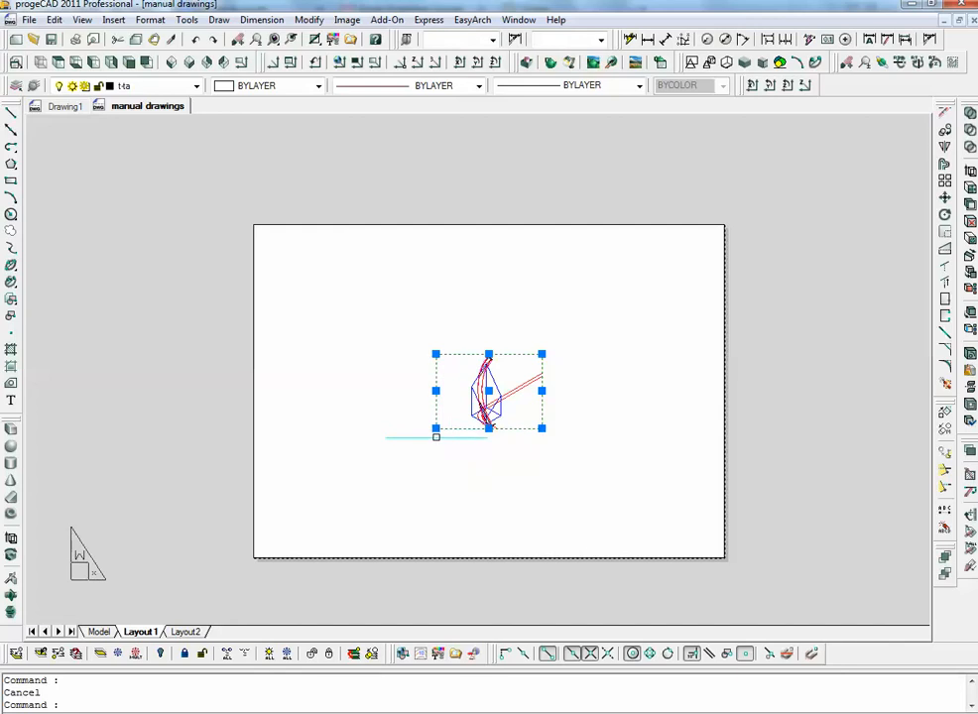
click(436, 428)
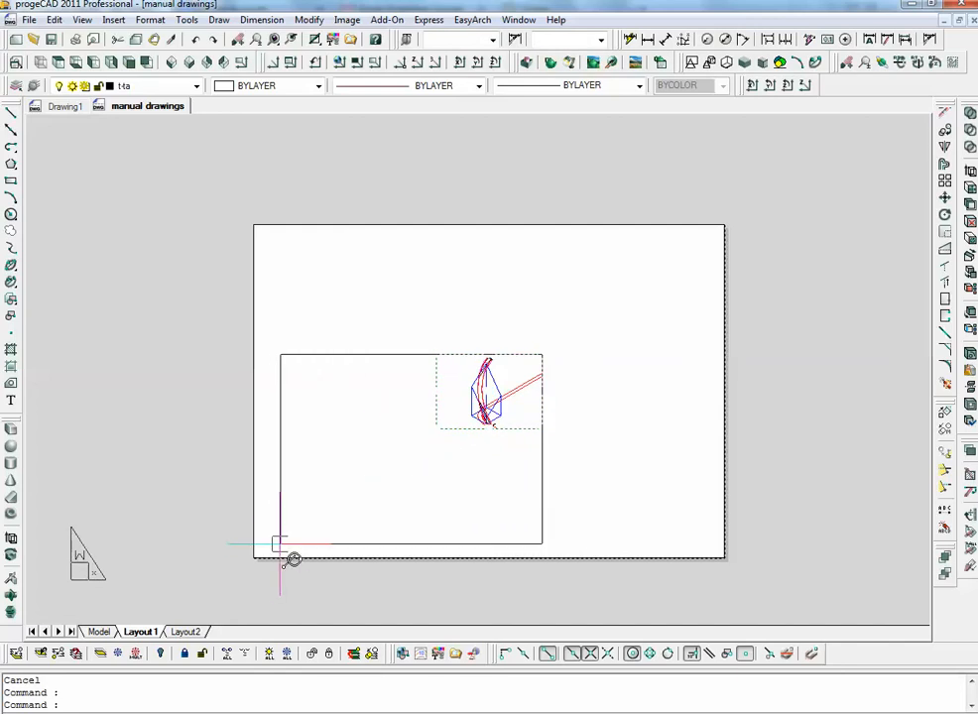
click(260, 552)
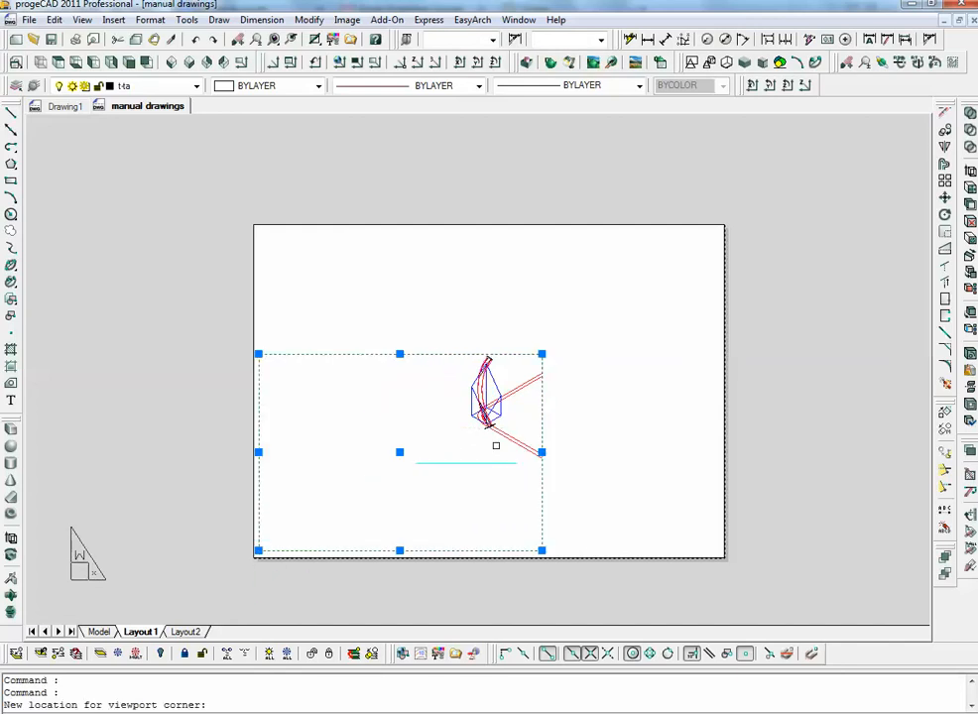
click(543, 354)
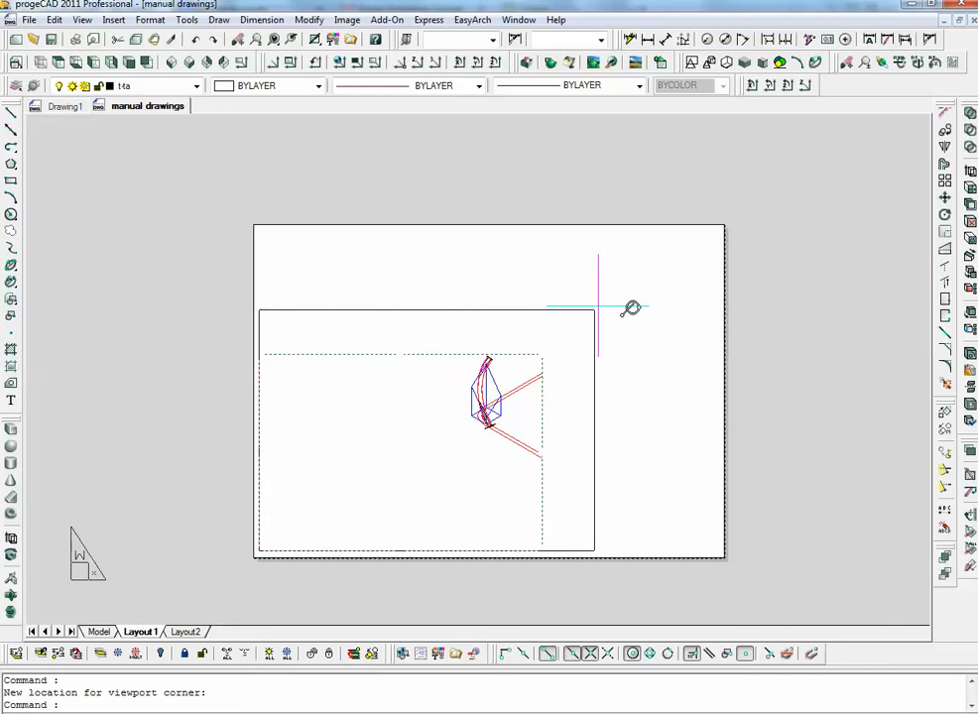
click(719, 228)
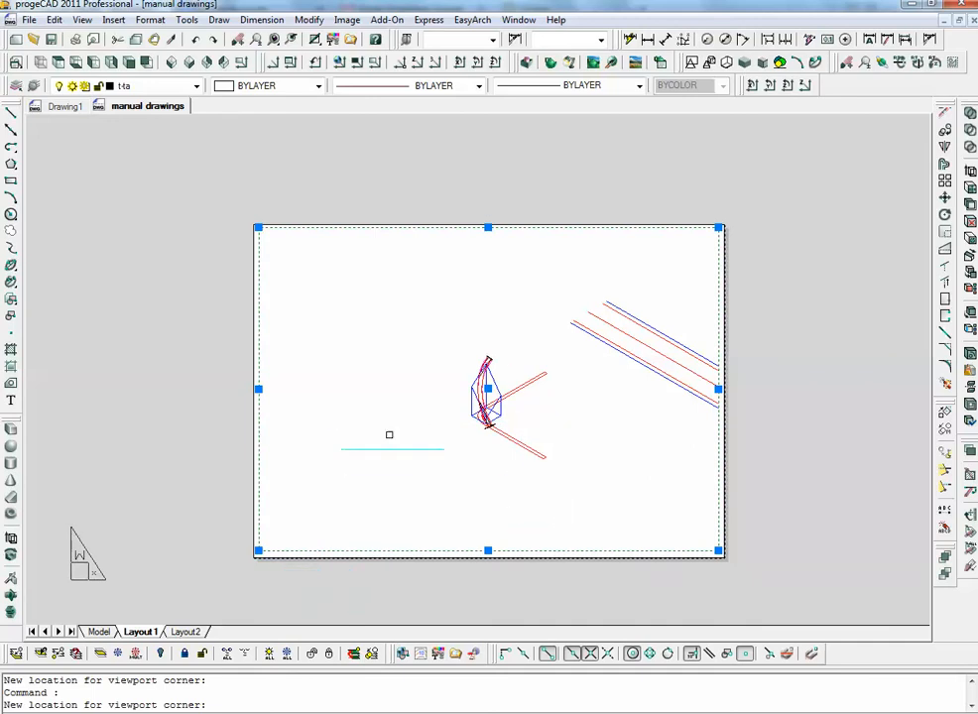
- Activate model space inside the viewport and enlarge the view of the handrail and prism
double_click(389, 424)
click(389, 424)
click(401, 456)
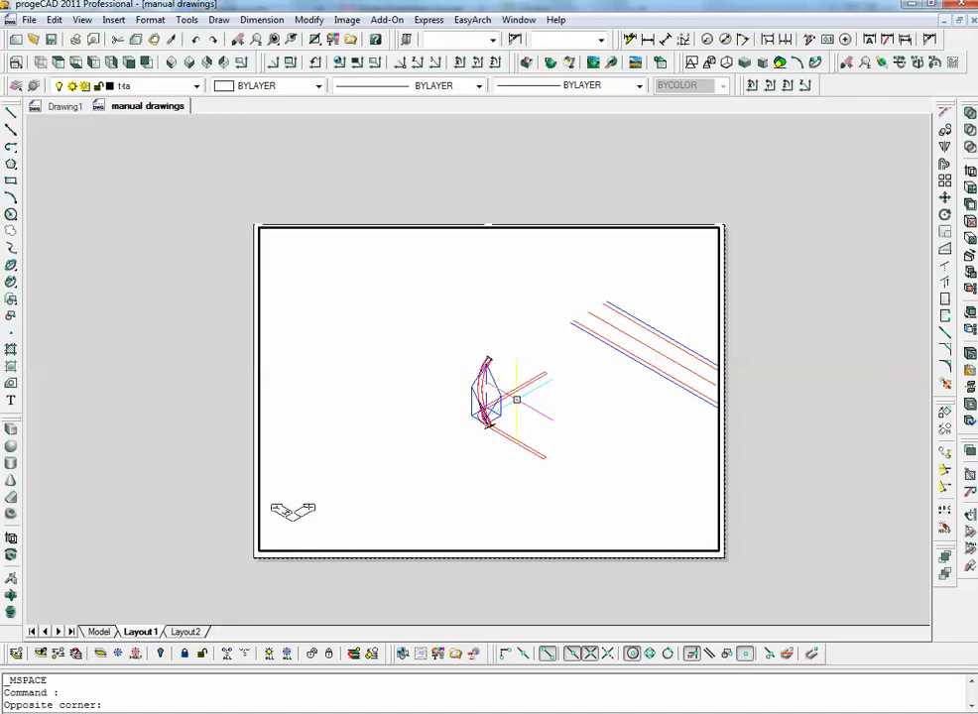
scroll(516, 400, up, 5)
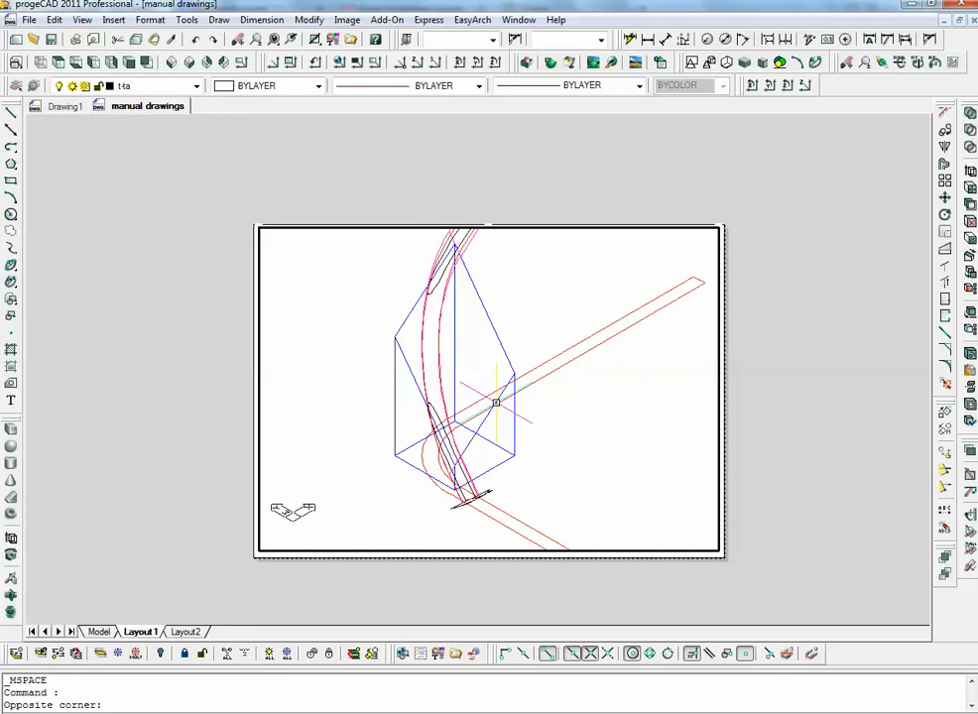
scroll(496, 402, down, 2)
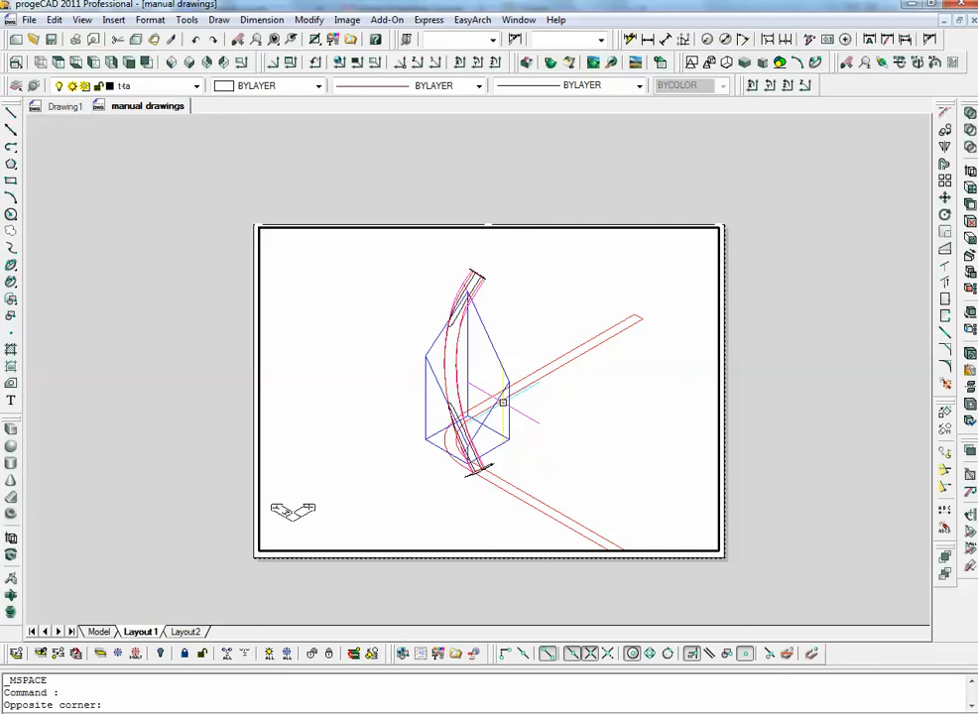
- Turn off layers 0, DT_RENDER, Line and Right Cut String, keeping DEFPOINTS and Right Handrail off
click(17, 86)
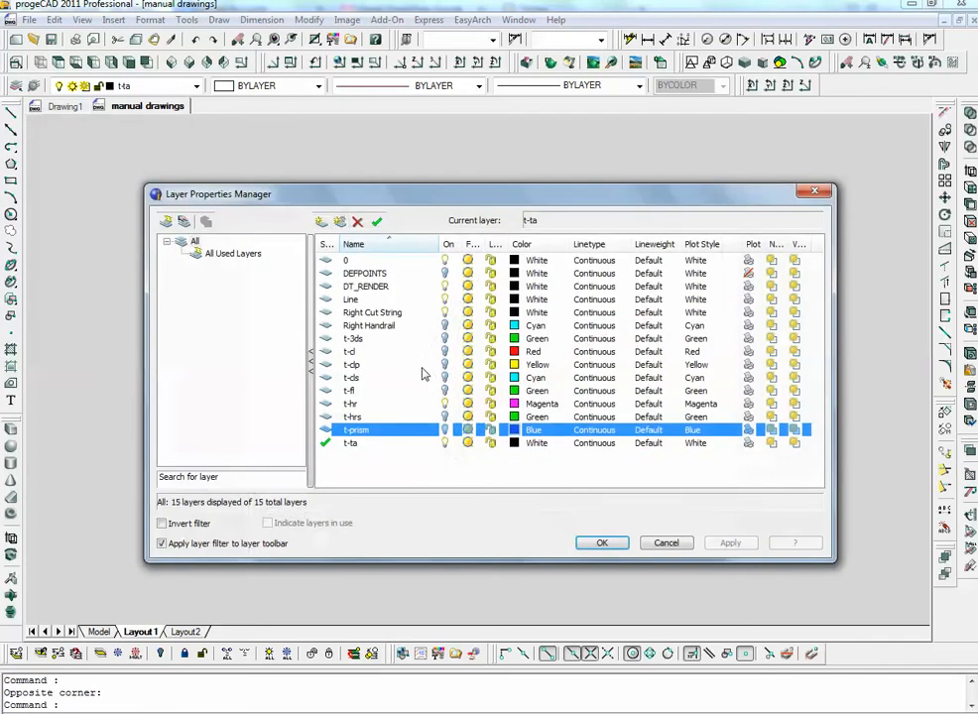
click(445, 273)
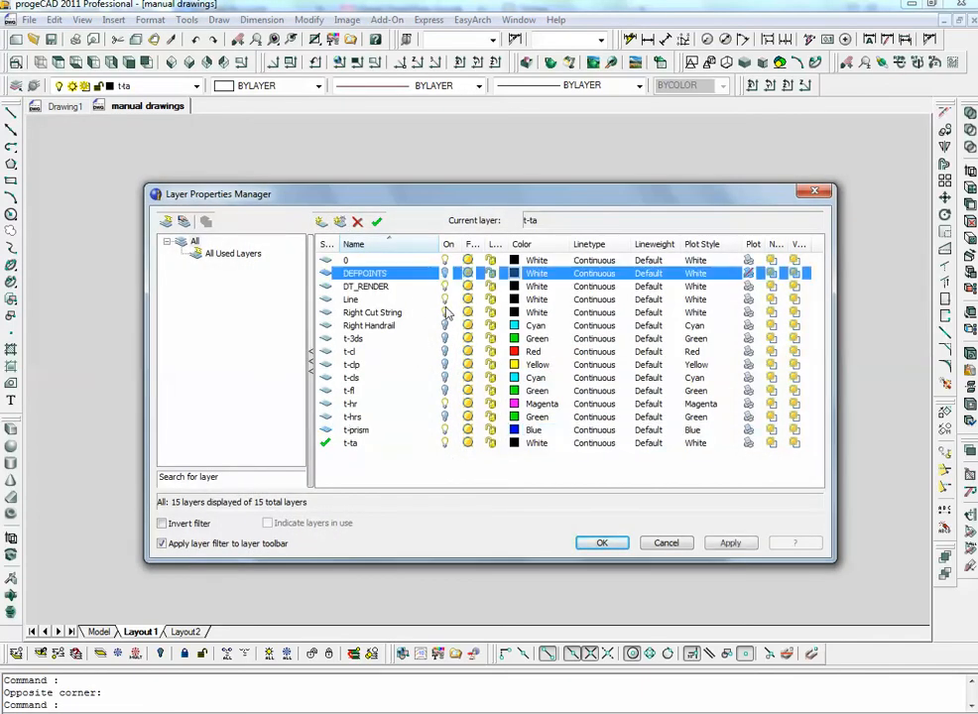
click(447, 326)
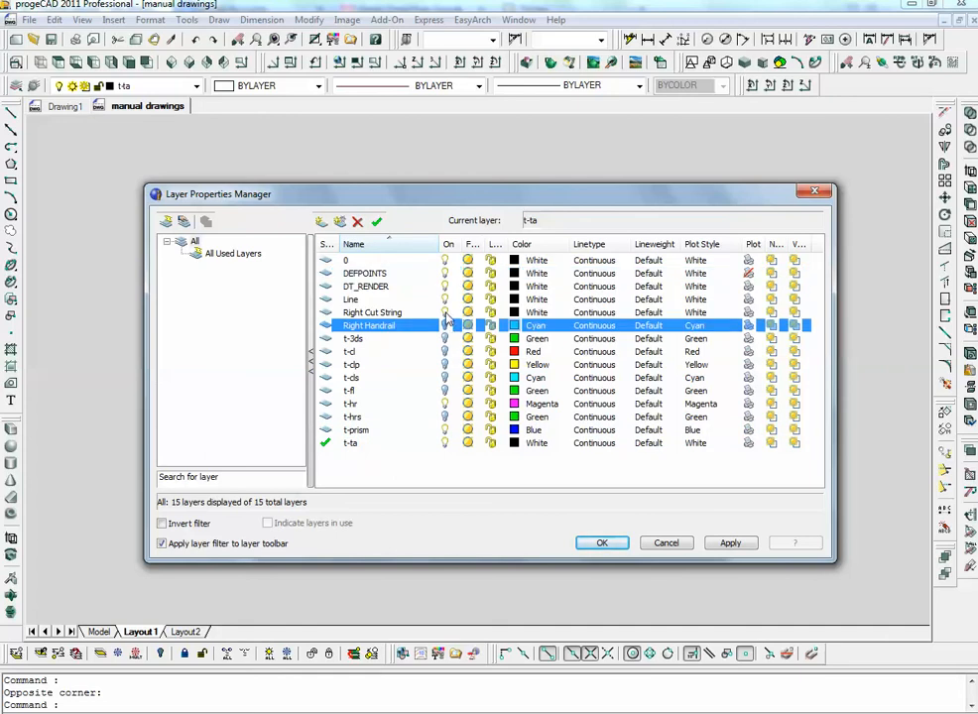
click(445, 313)
click(445, 300)
click(445, 286)
click(445, 274)
click(446, 261)
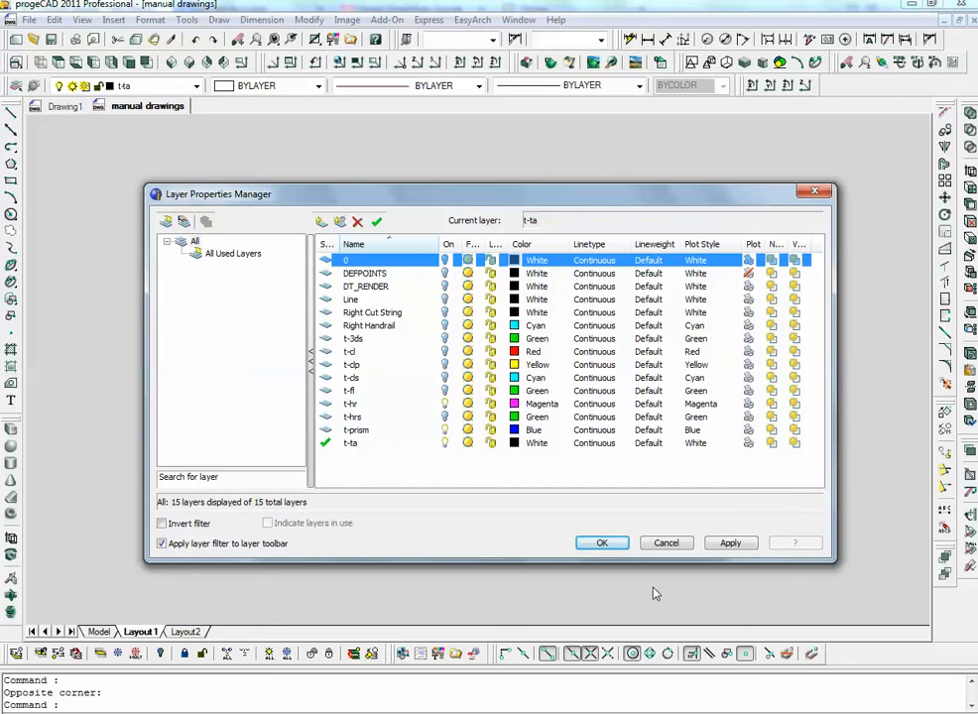
click(605, 544)
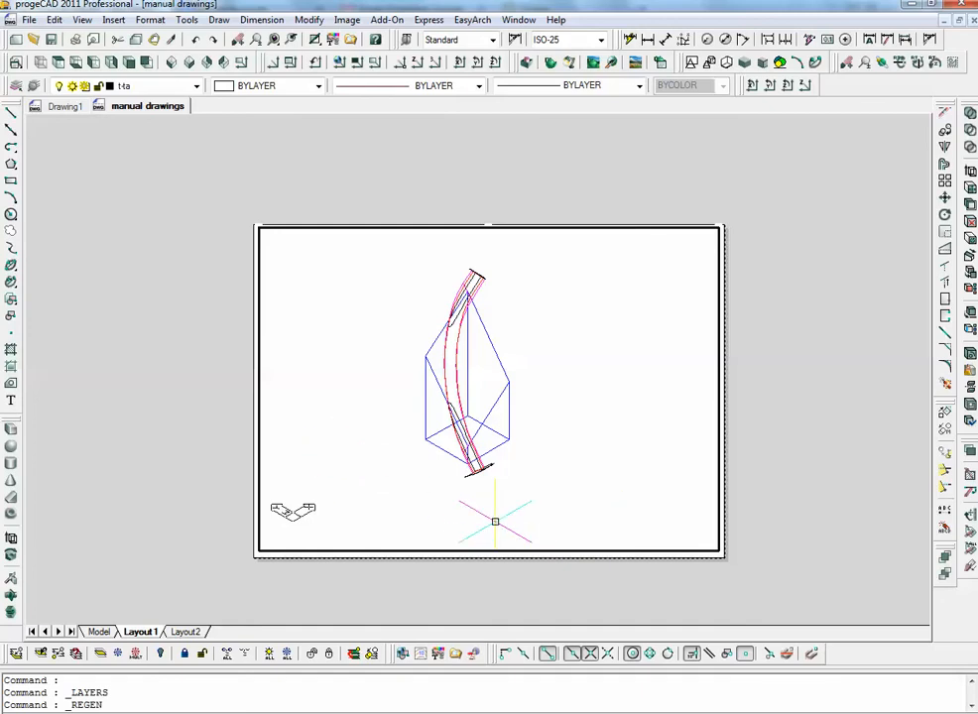
- Turn off the current layer t-ta, leaving only t-hr and t-prism on
click(16, 86)
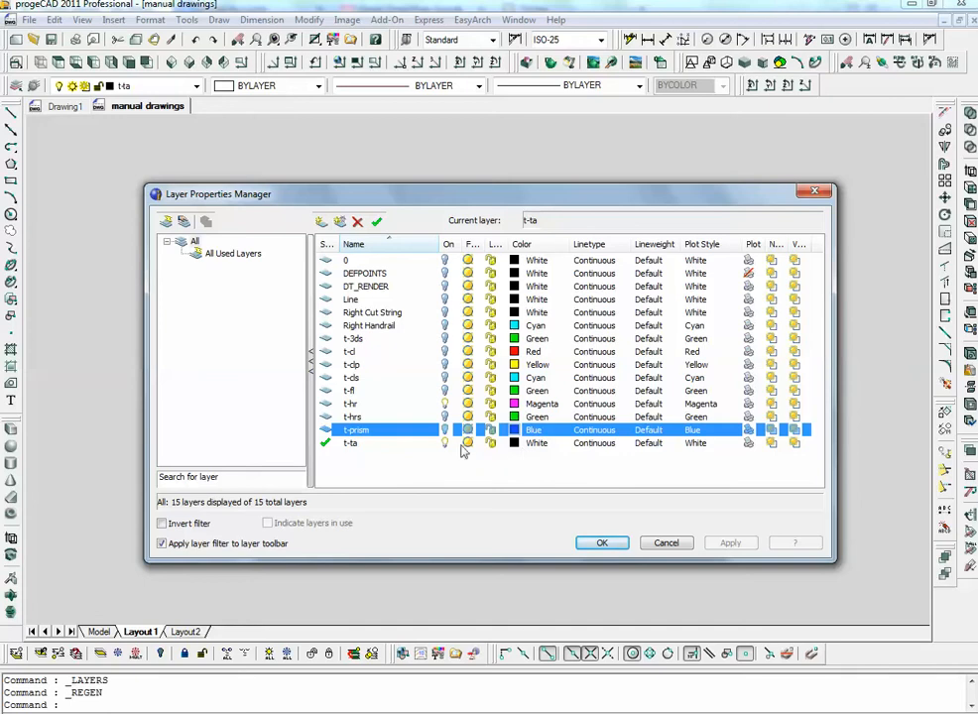
click(445, 443)
click(604, 543)
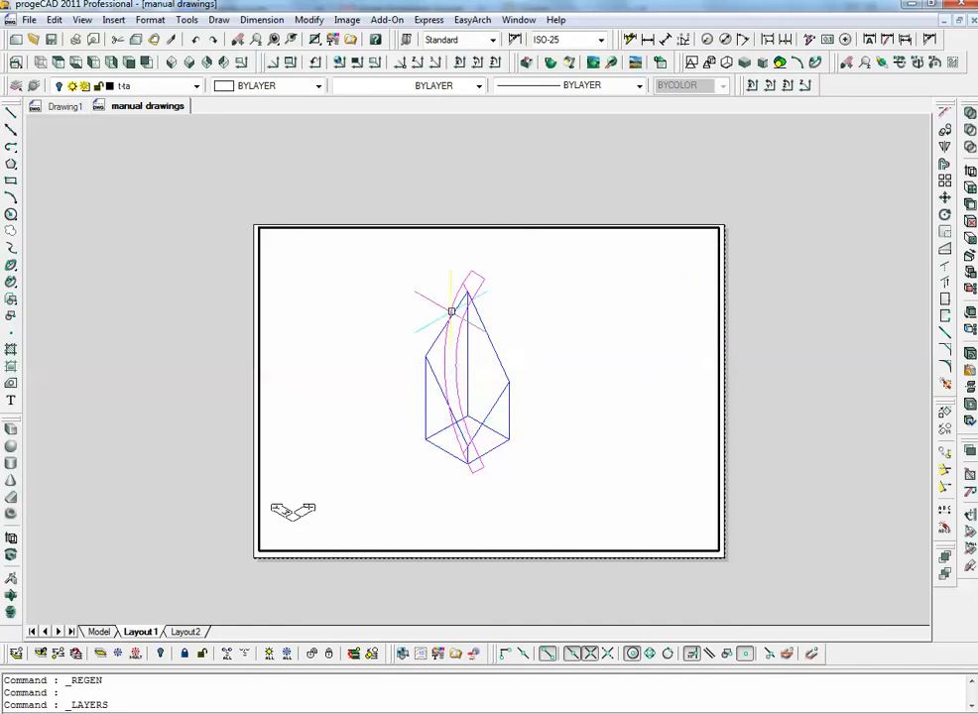
- Define a three-point UCS on the prism's sloping top face, with X running from its left corner to its front corner
click(437, 66)
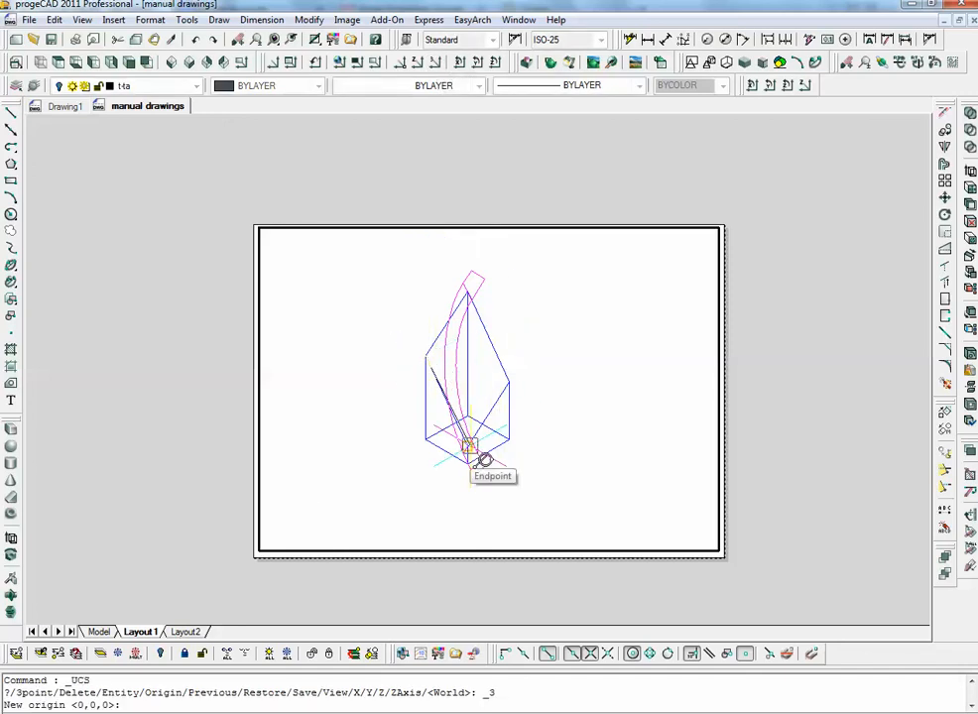
click(468, 446)
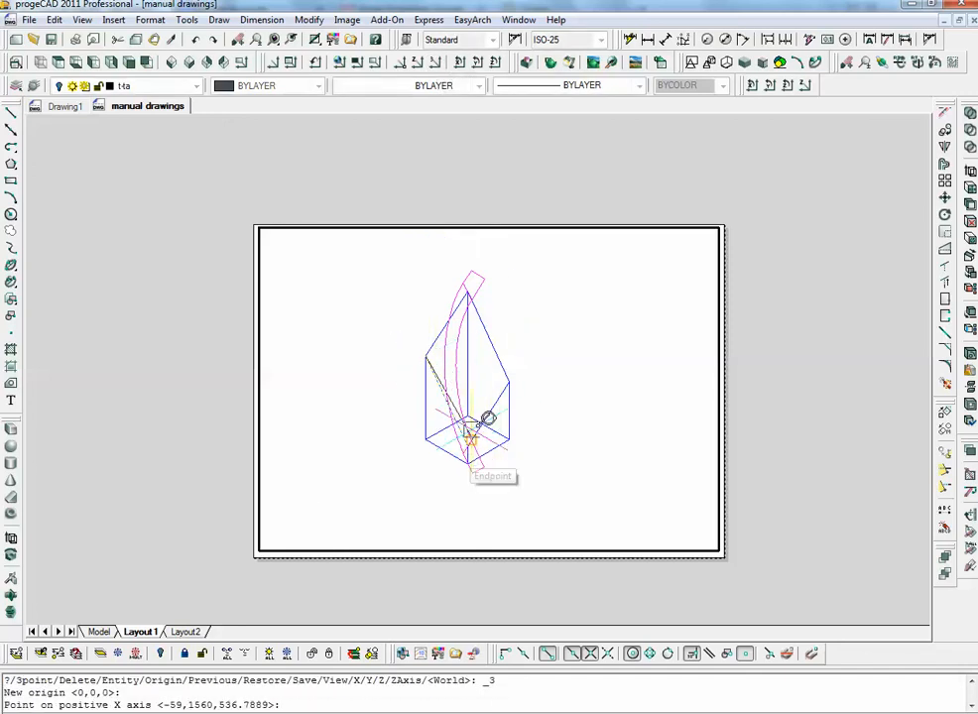
click(468, 291)
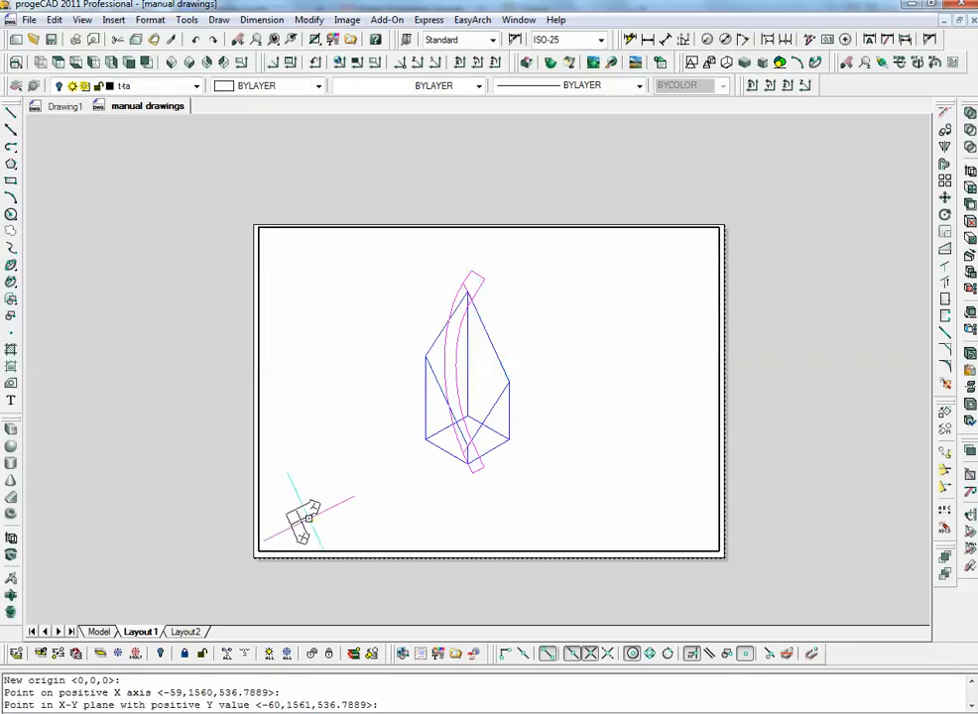
- Set the viewport to the plan view of the current UCS
scroll(465, 433, down, 2)
scroll(465, 434, up, 4)
middle_drag(465, 434, 456, 489)
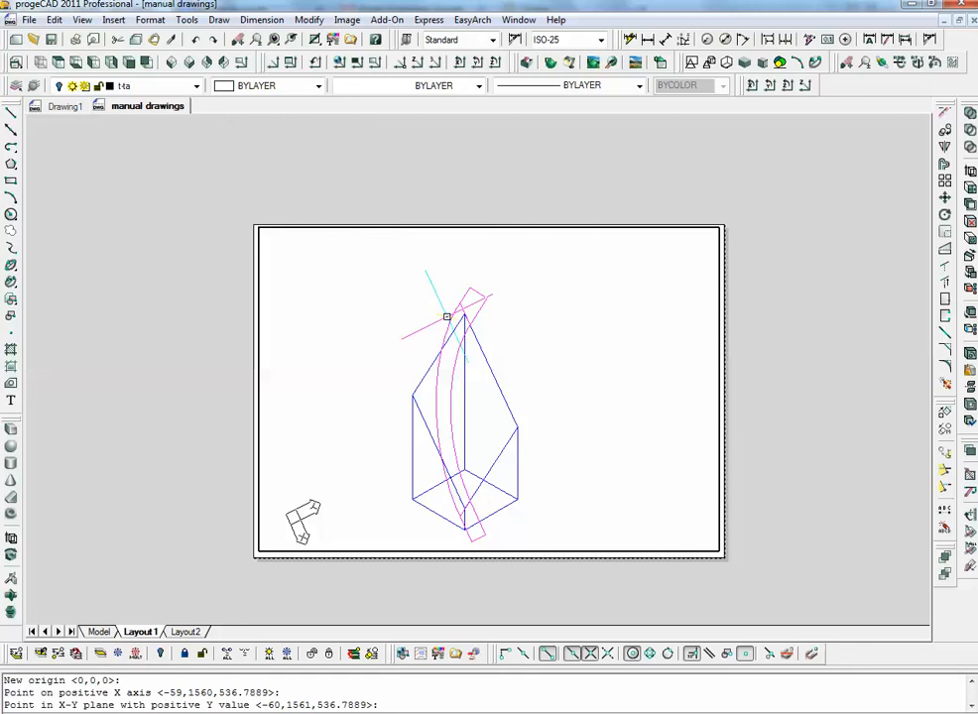
click(82, 19)
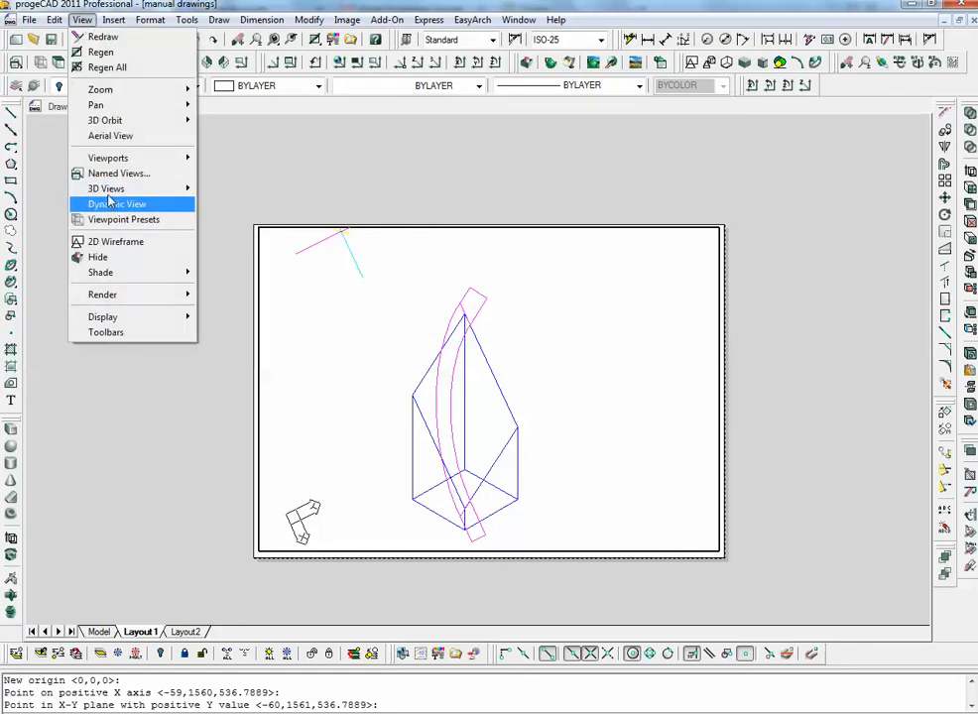
mouse_move(129, 188)
mouse_move(245, 227)
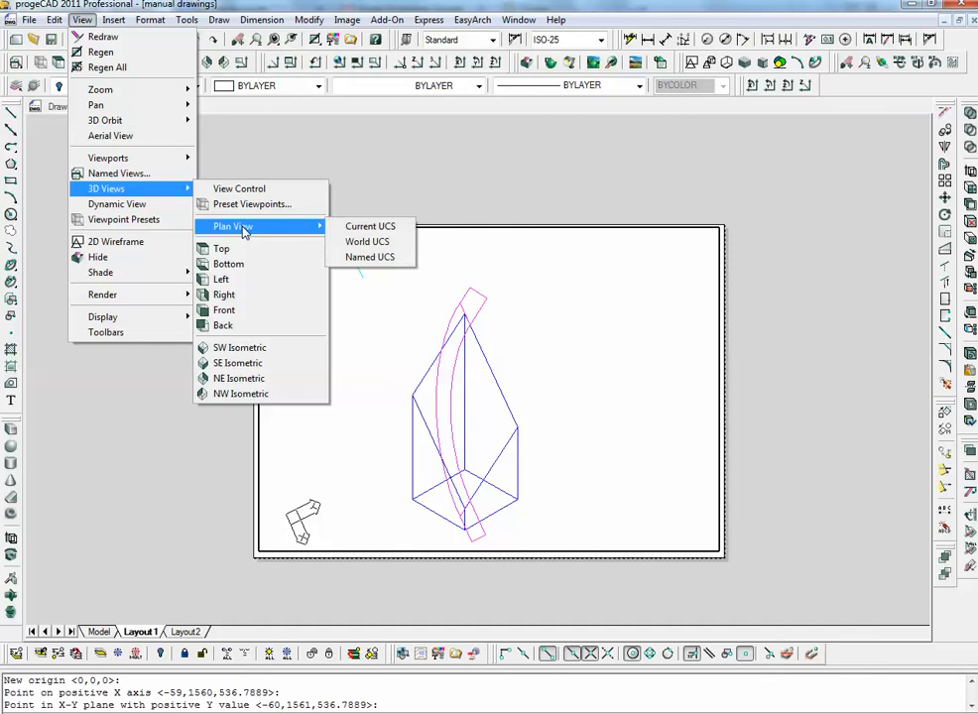
click(372, 227)
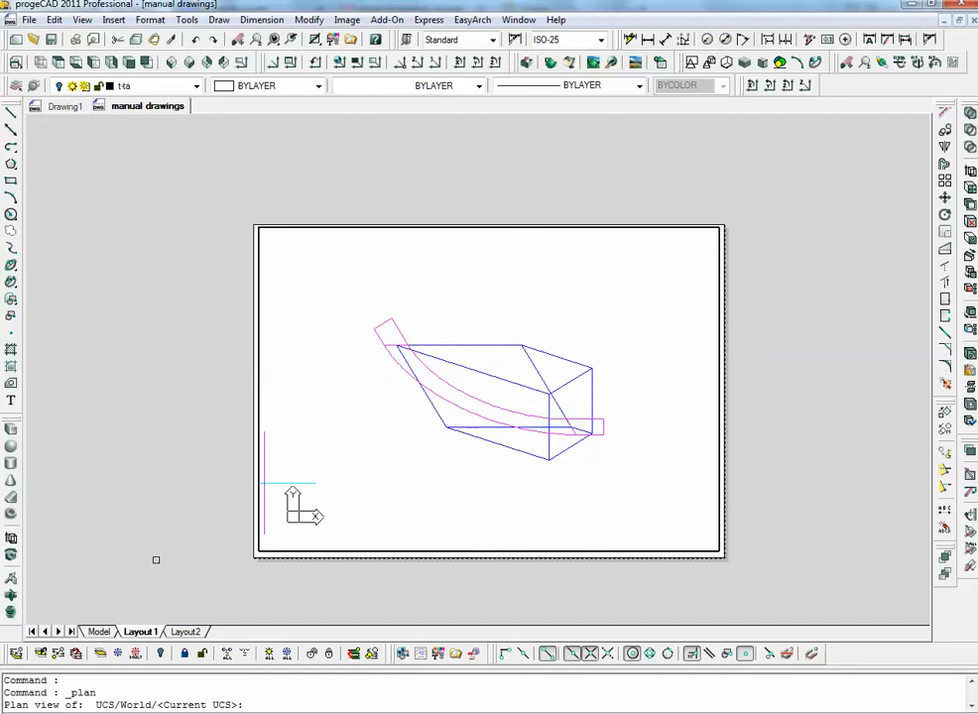
- Scale the viewport to full size with Zoom 1xp and return to paper space
text(z)
key(Return)
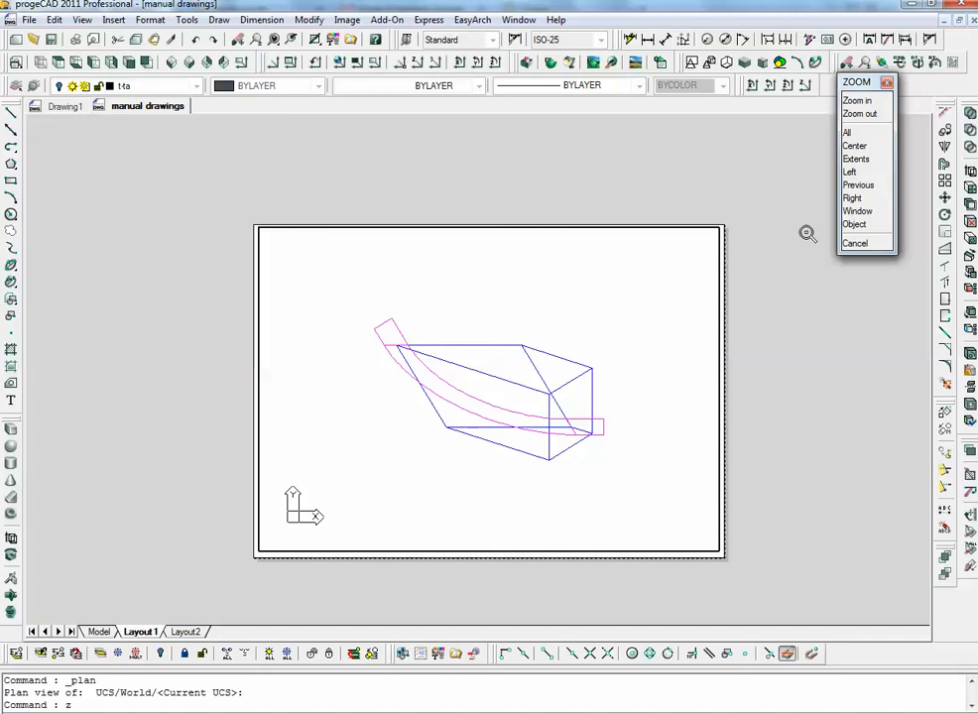
text(1xp)
key(Return)
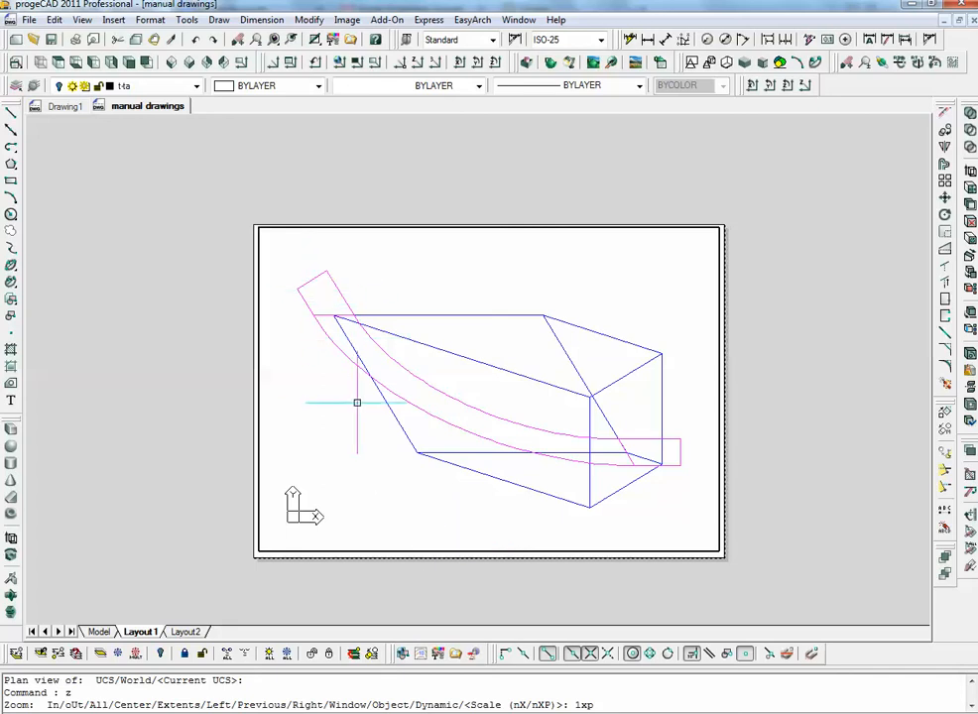
double_click(154, 468)
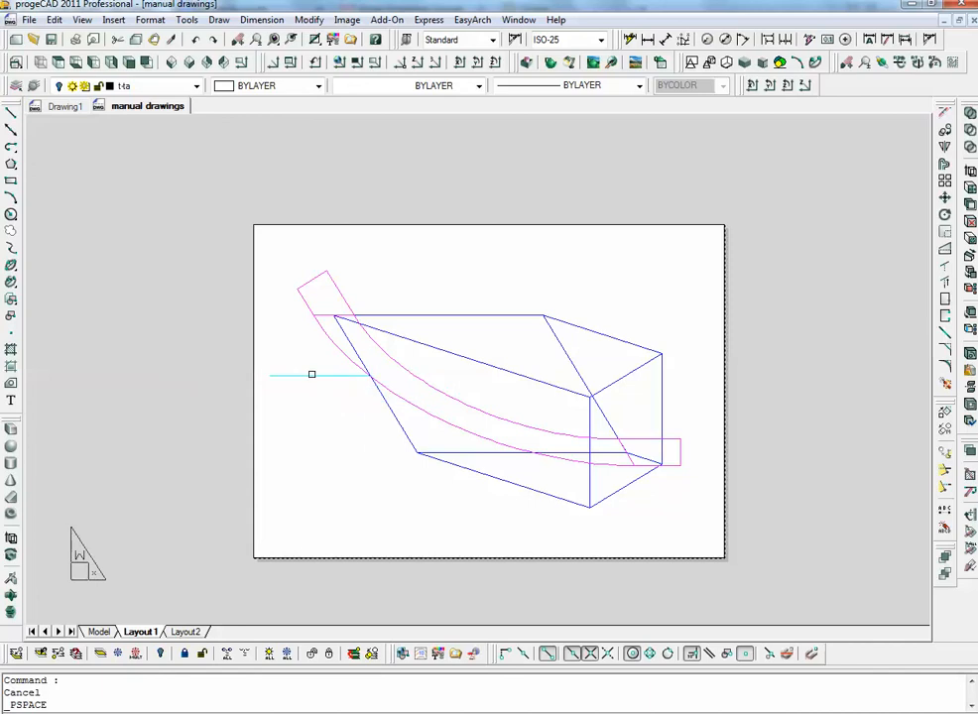
- Print Layout1 to PDFCreator on A0 landscape and proceed to saving the PDF
click(76, 40)
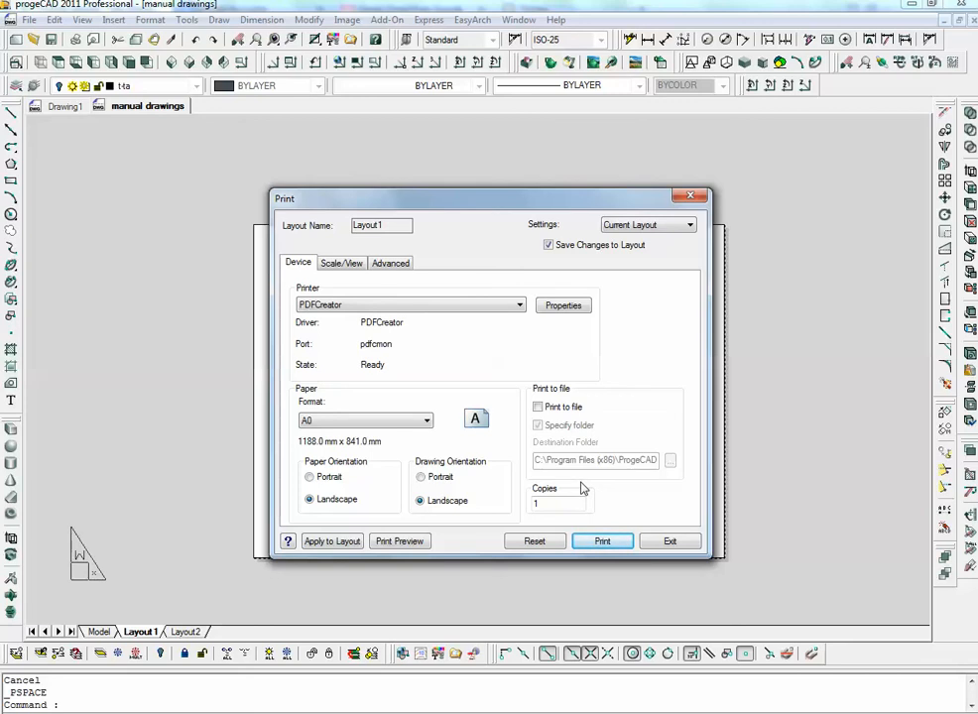
click(604, 543)
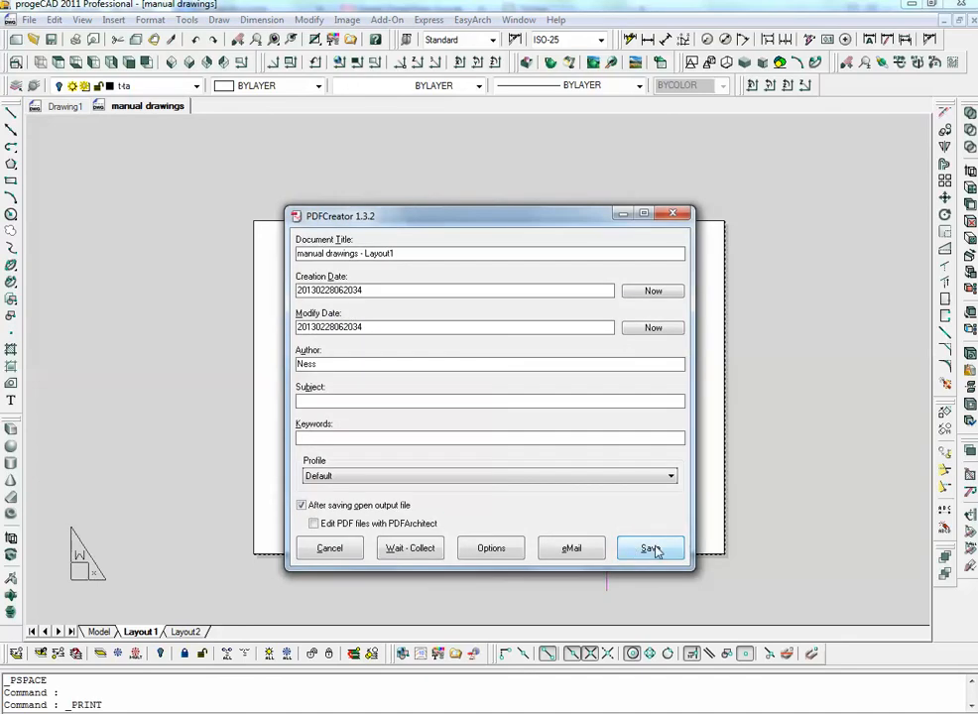
click(652, 550)
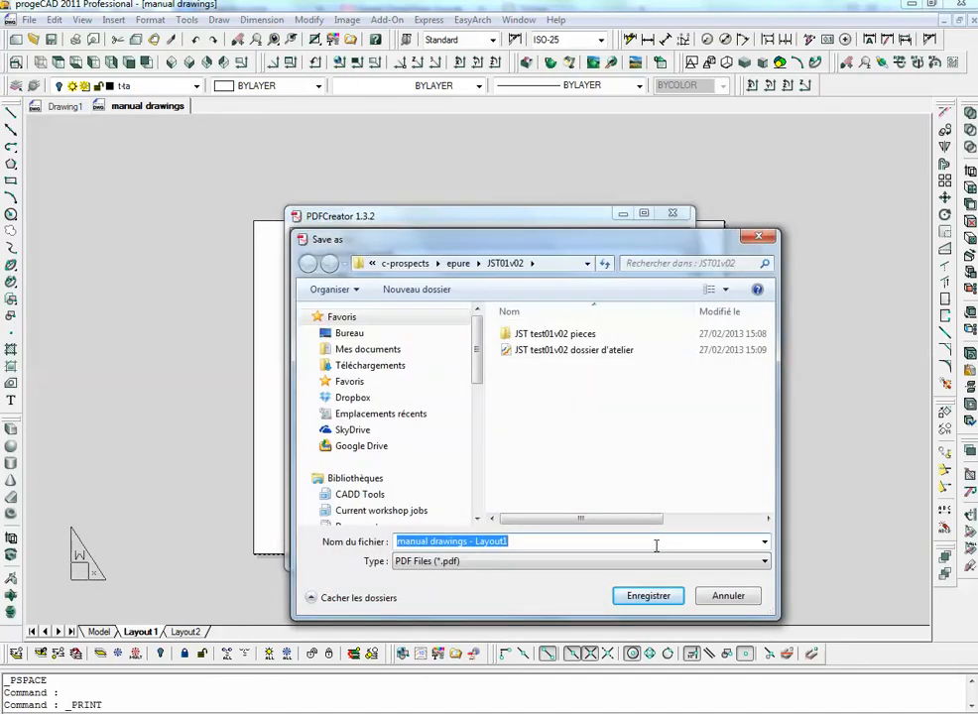
- Save the PDF as "manual drawings - Layout1" in the BH Stair folder under Customers
click(407, 264)
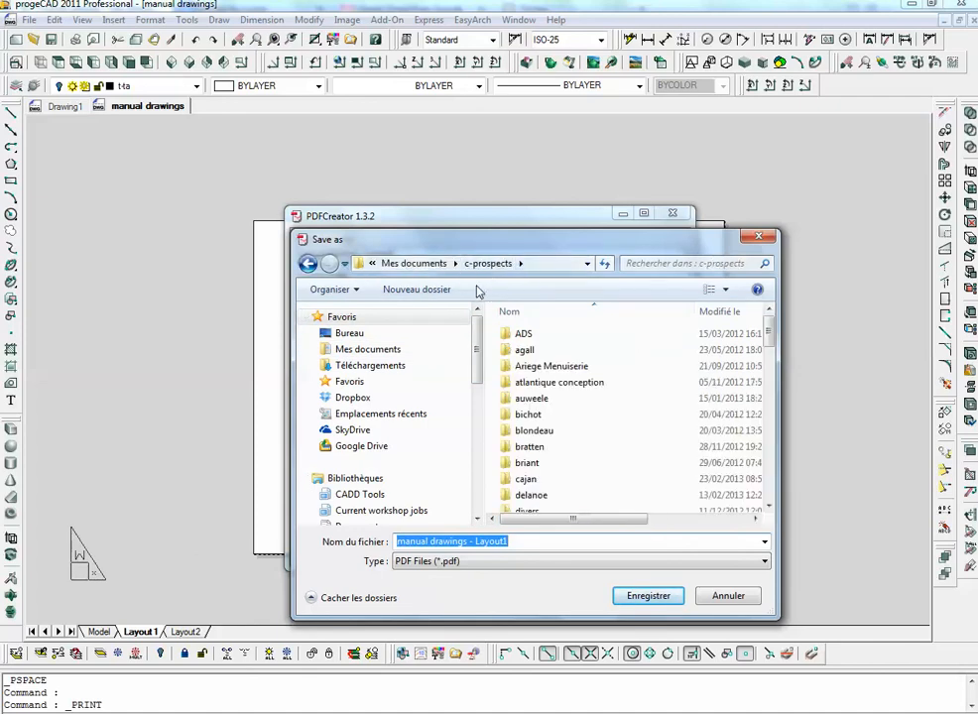
click(414, 262)
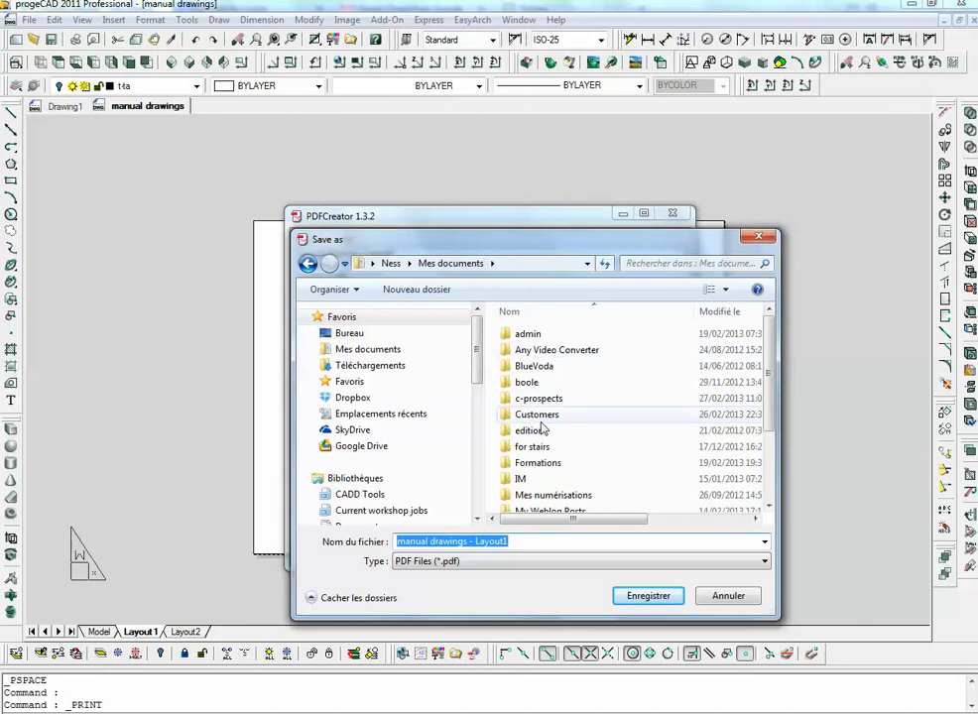
double_click(536, 414)
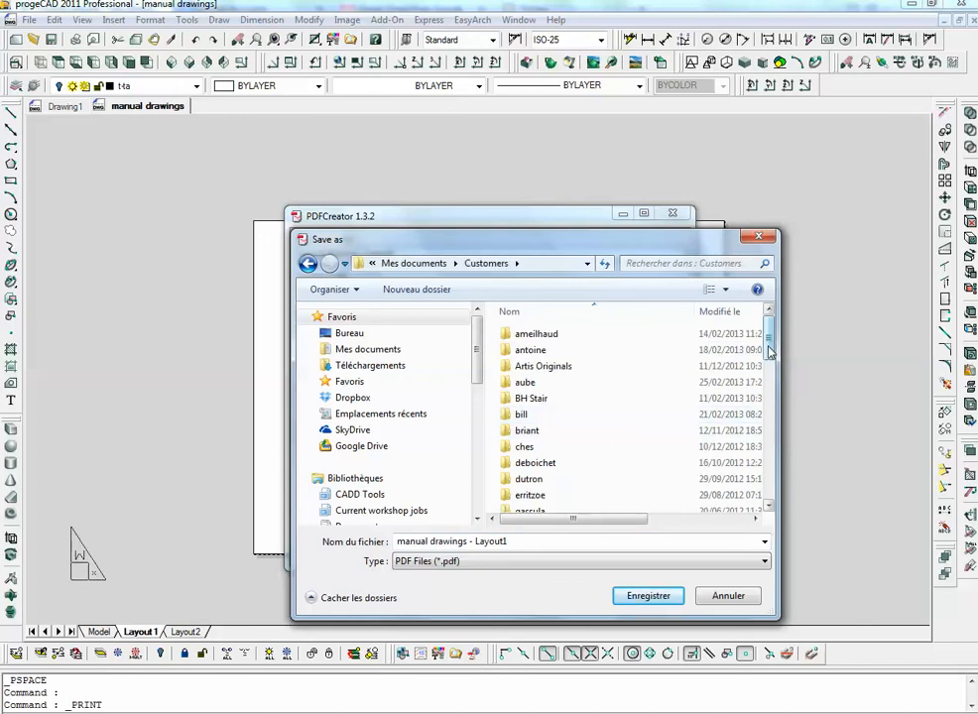
double_click(624, 398)
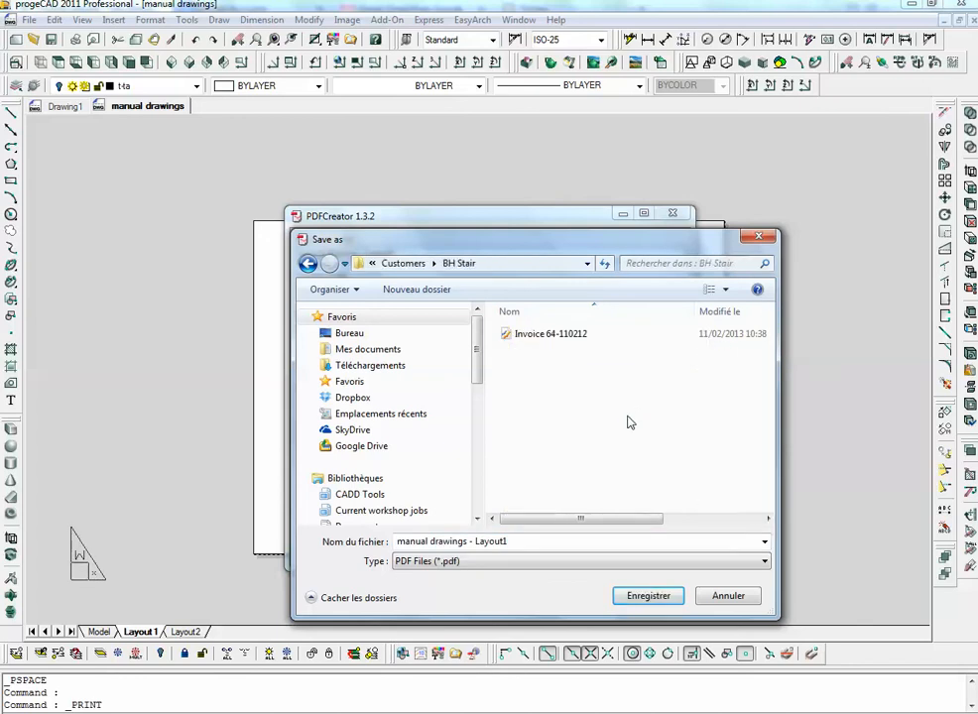
click(666, 598)
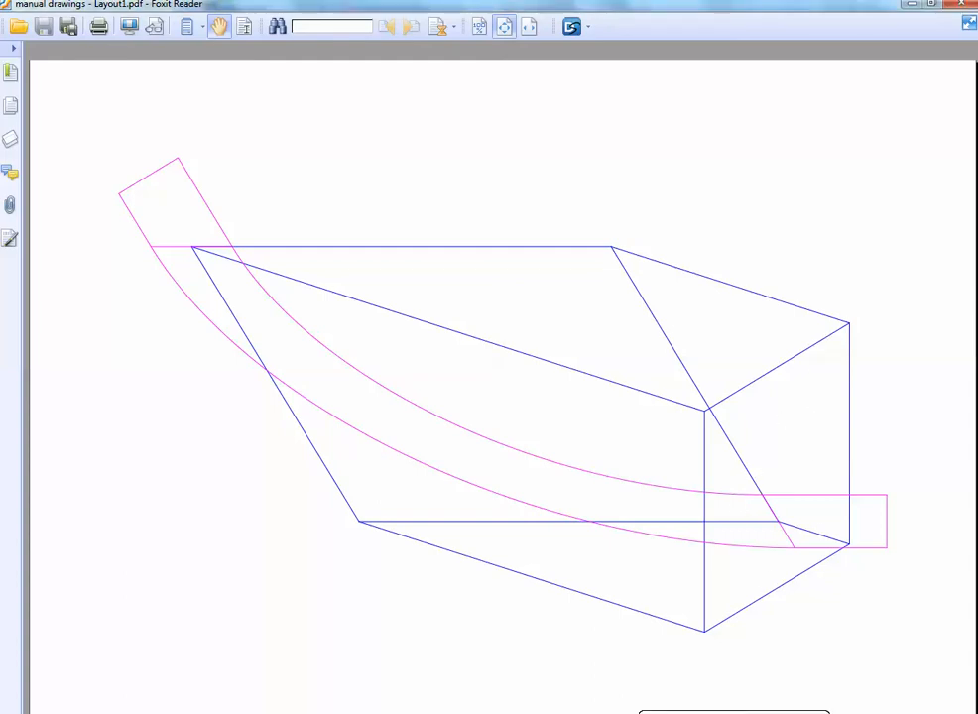
click(819, 713)
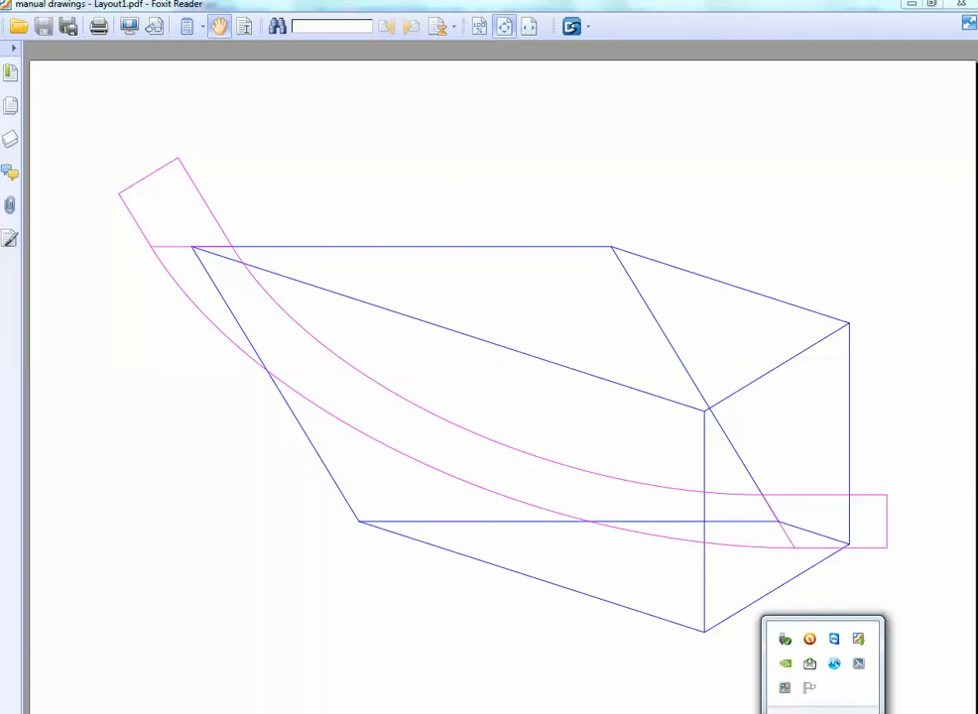